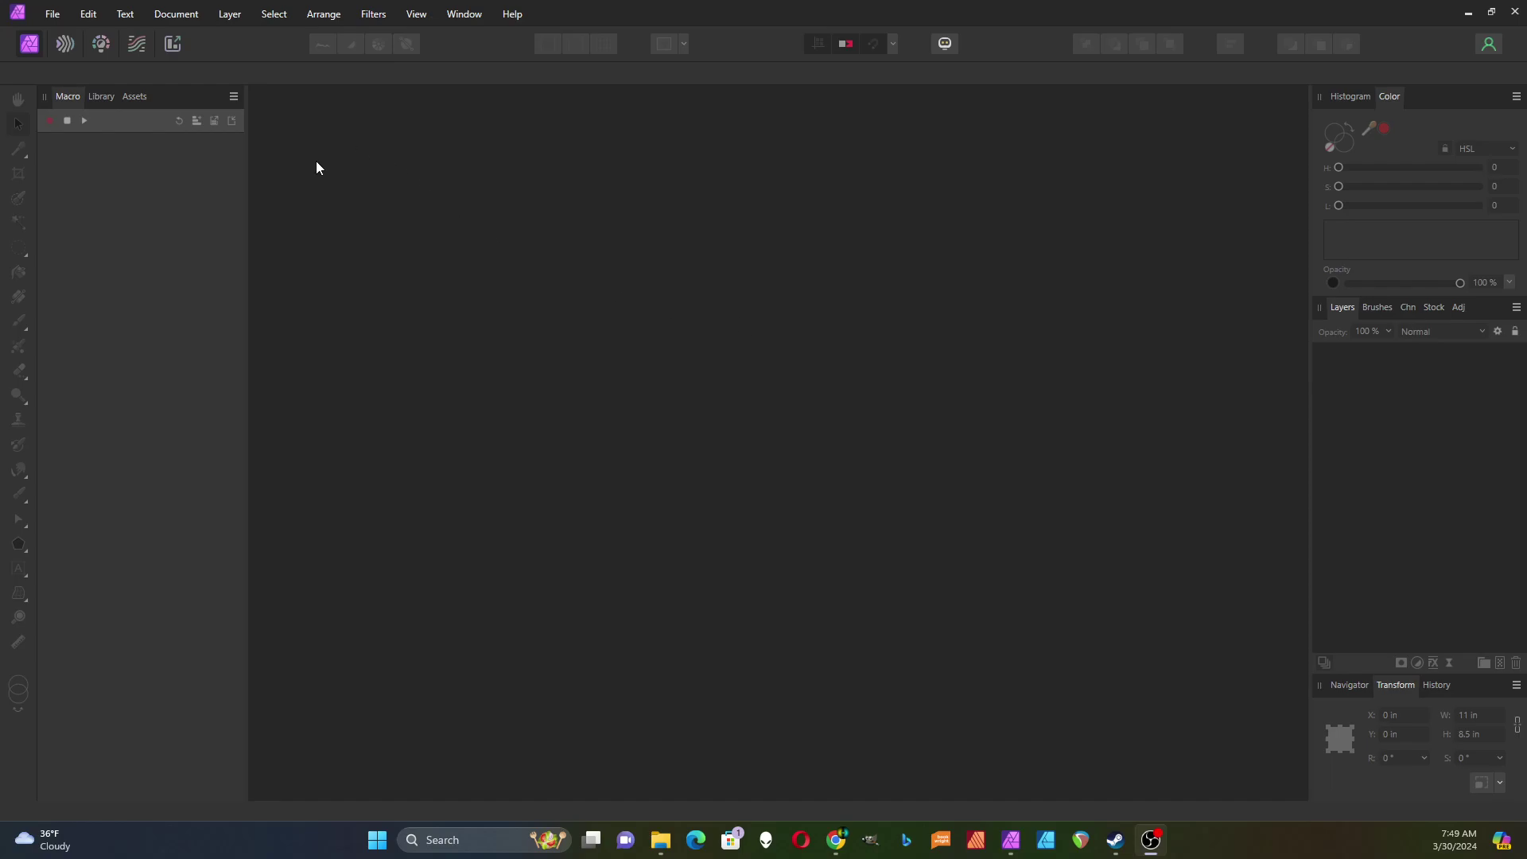
# - Create a Letter-preset document (3300 × 2550 px, 300 DPI) with a transparent background
pyautogui.click(55, 11)
pyautogui.click(59, 51)
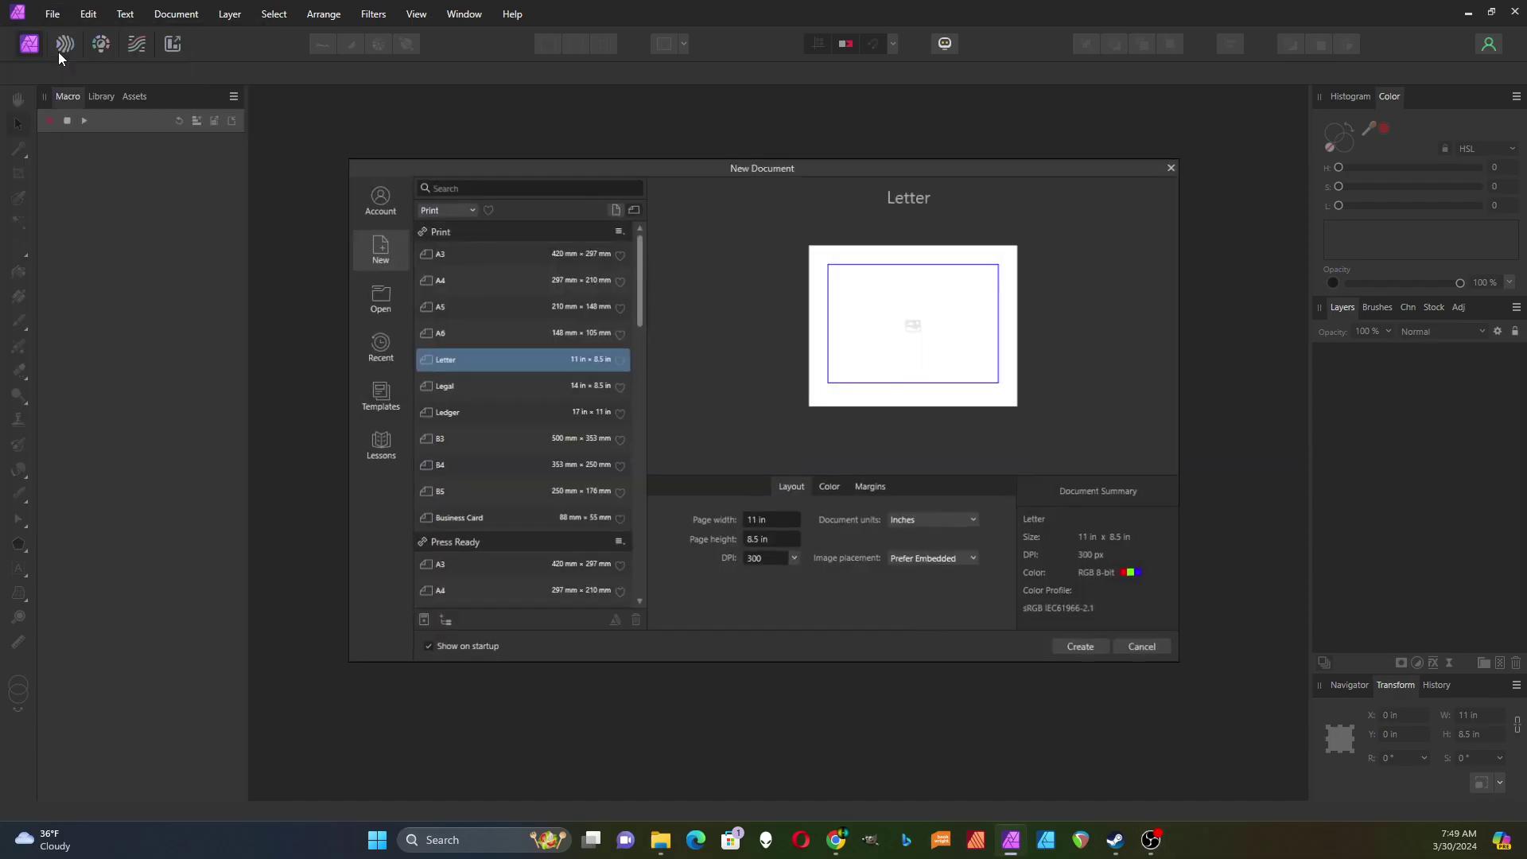
pyautogui.click(830, 492)
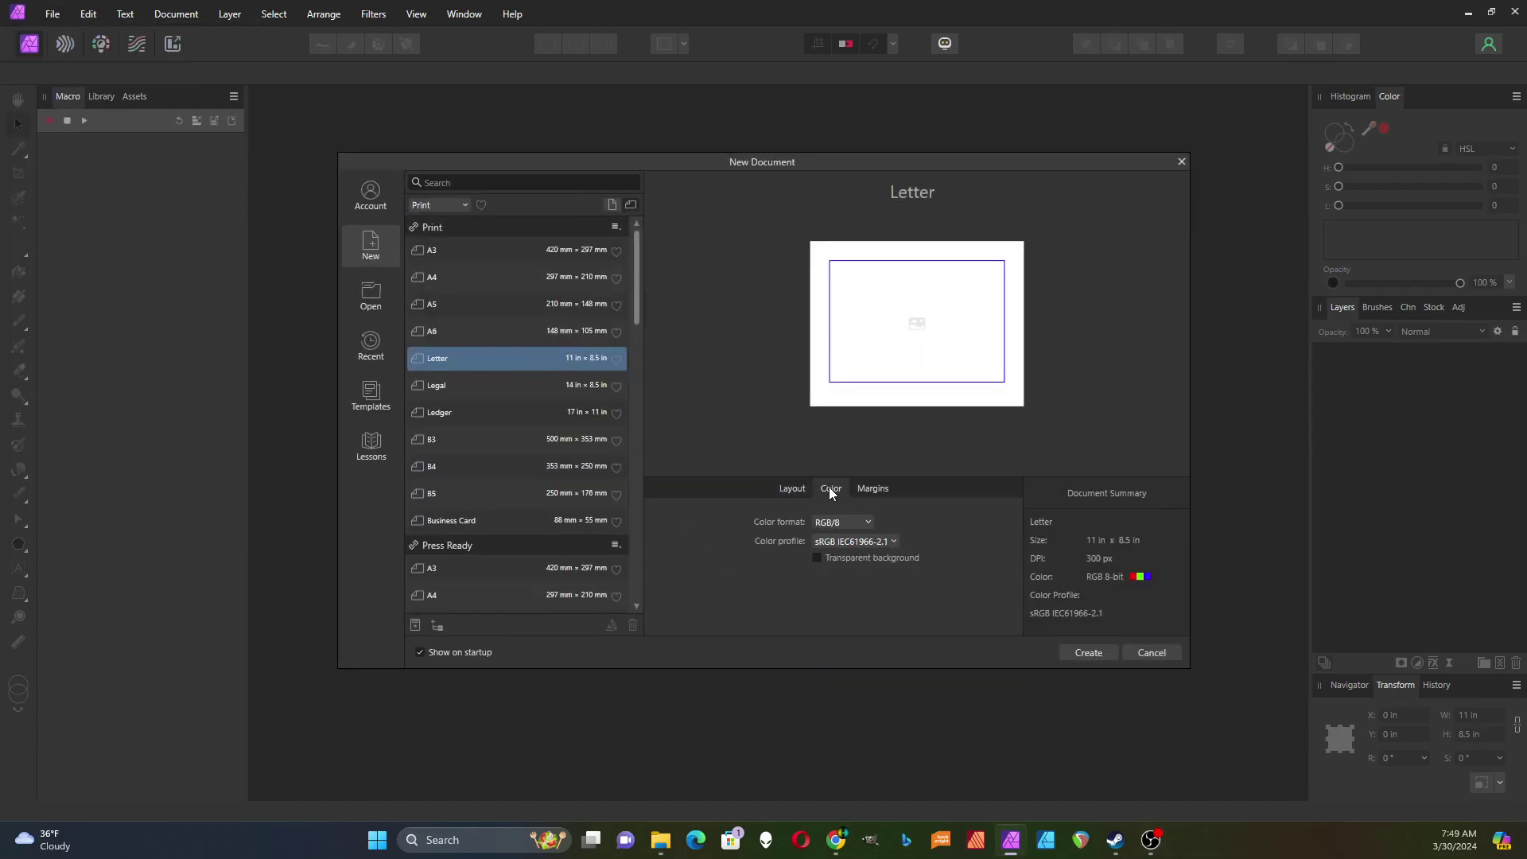
pyautogui.click(817, 557)
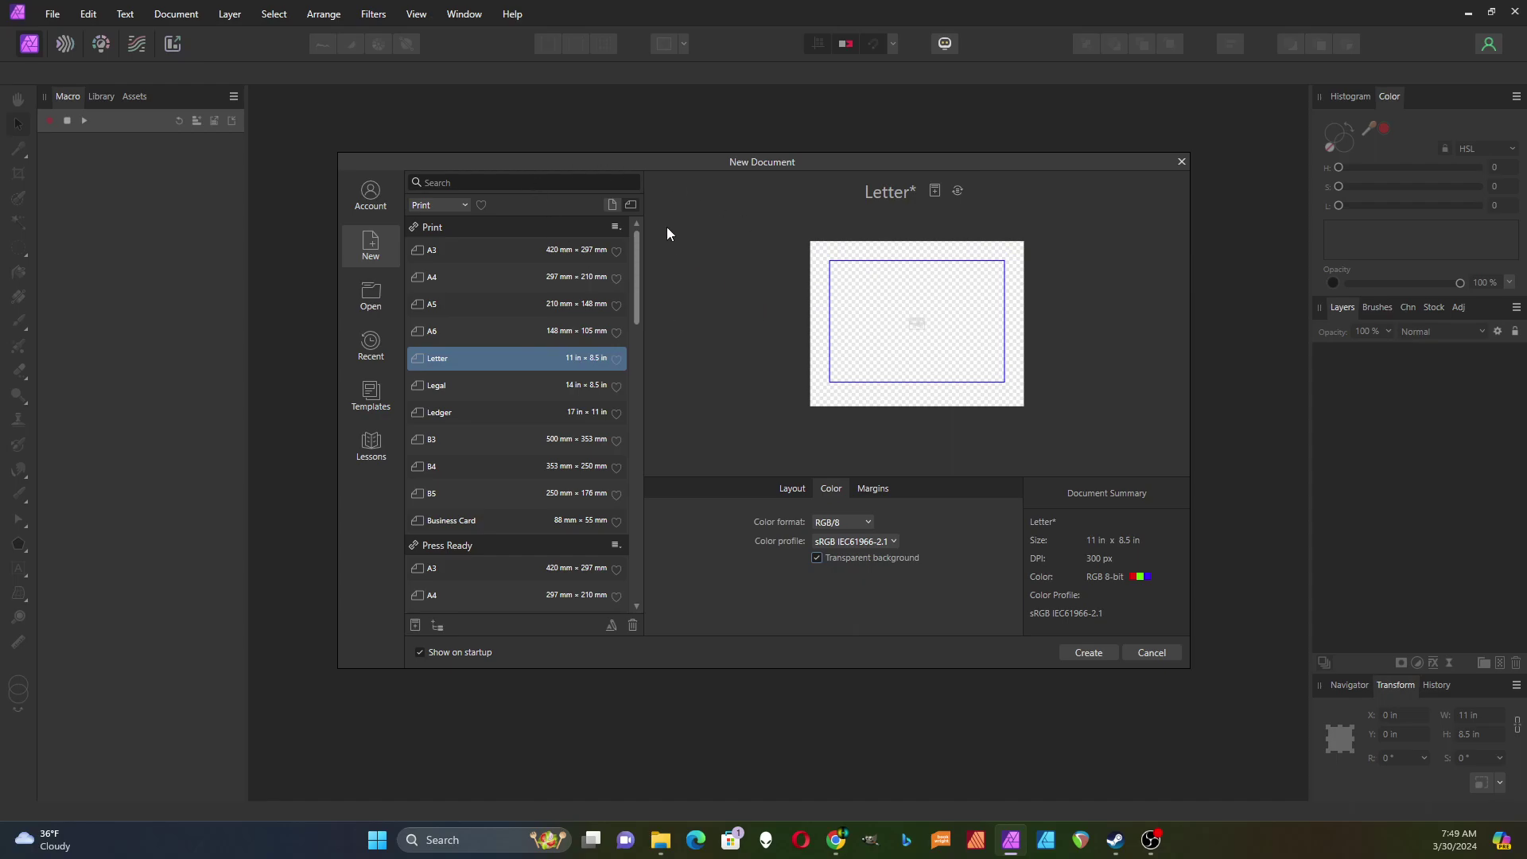
pyautogui.click(1088, 652)
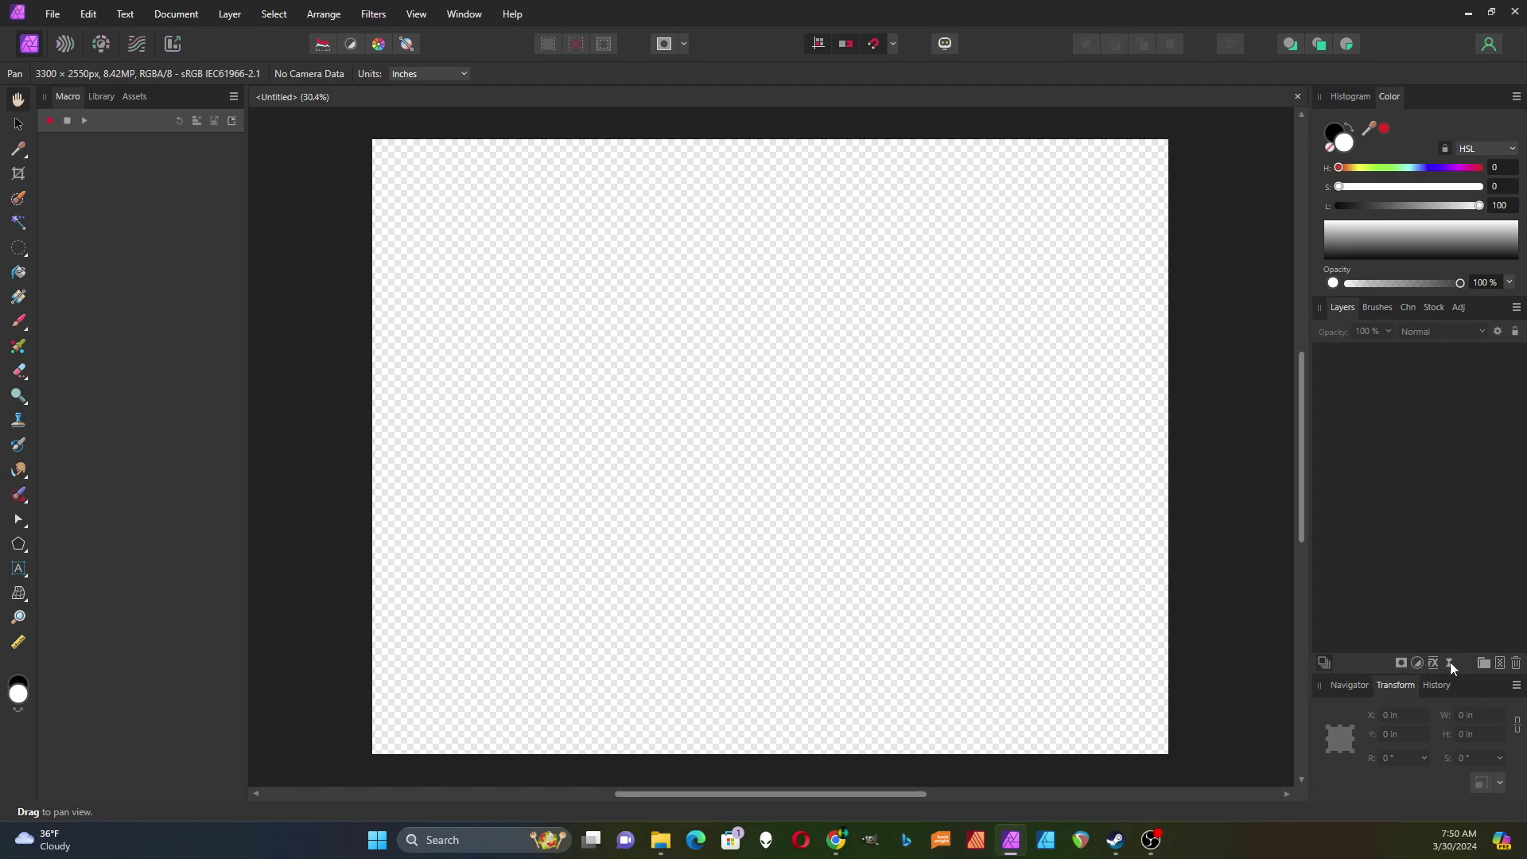
# - Add a new pixel layer and flood-fill the whole canvas with black
pyautogui.click(1500, 664)
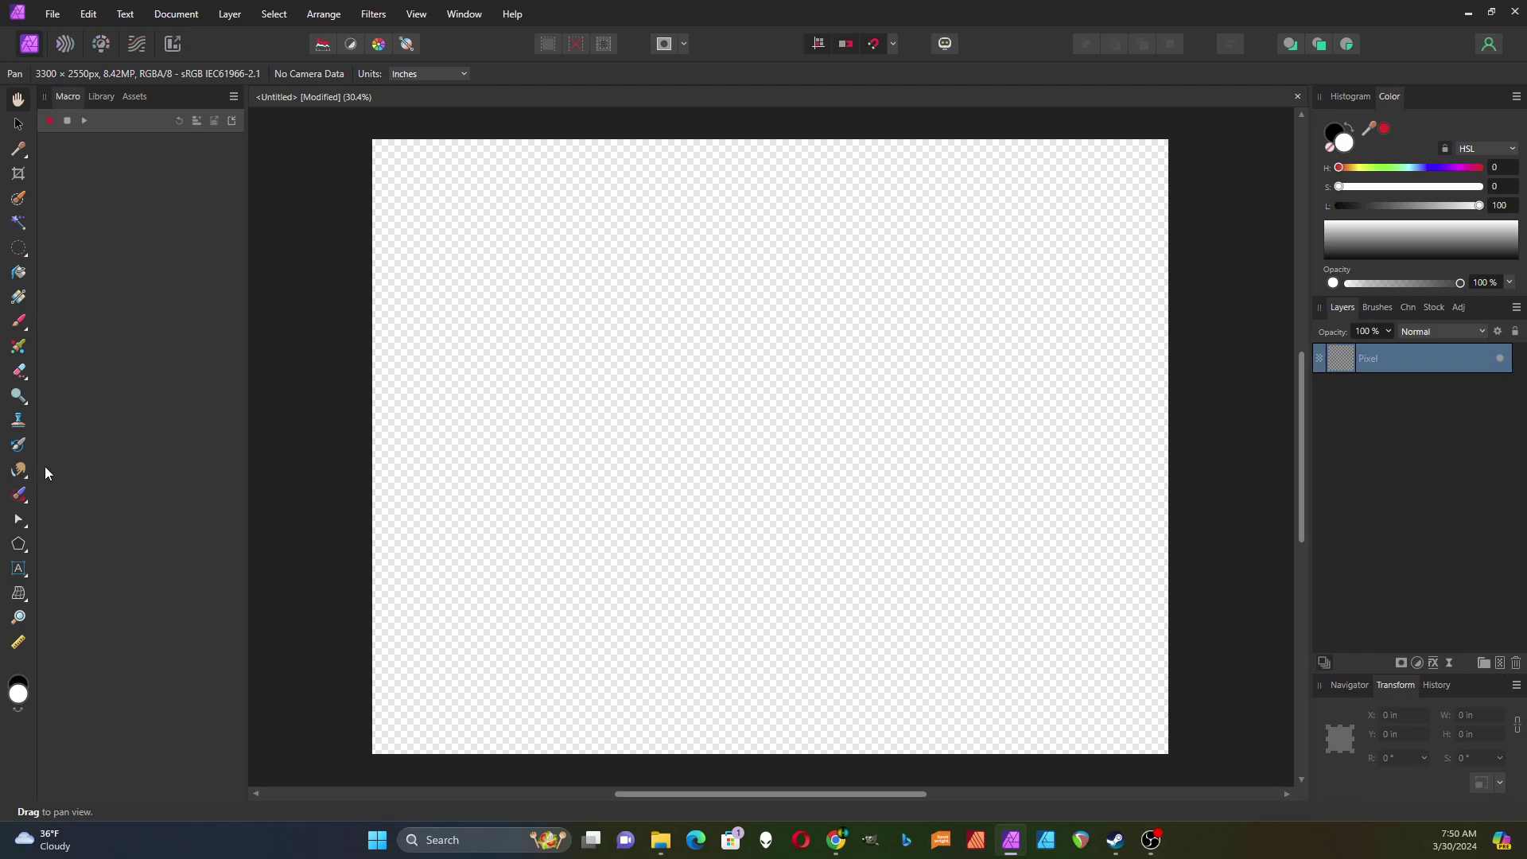
pyautogui.click(18, 272)
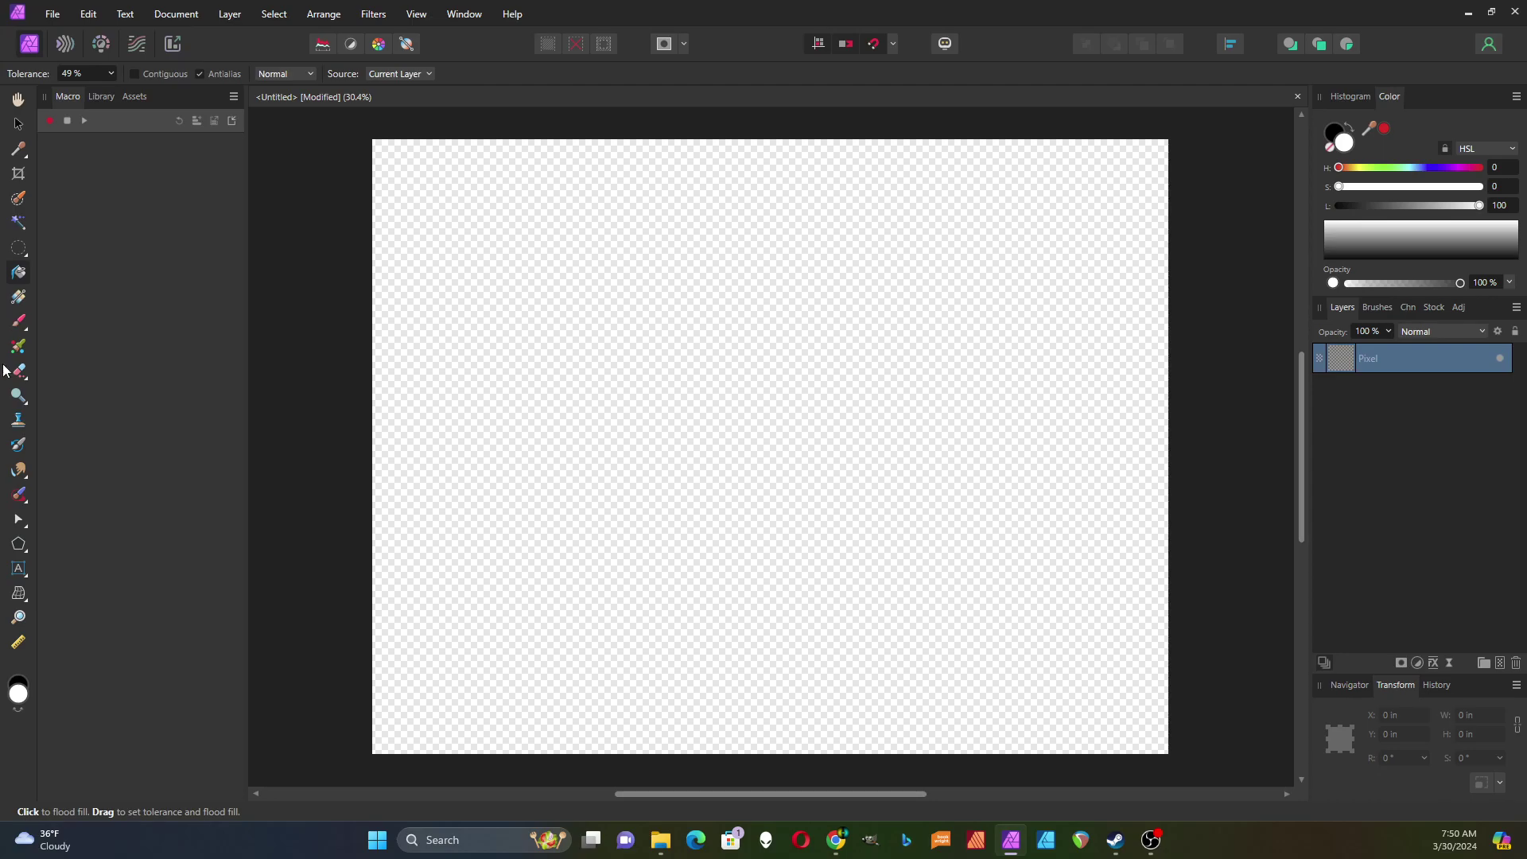
pyautogui.click(24, 684)
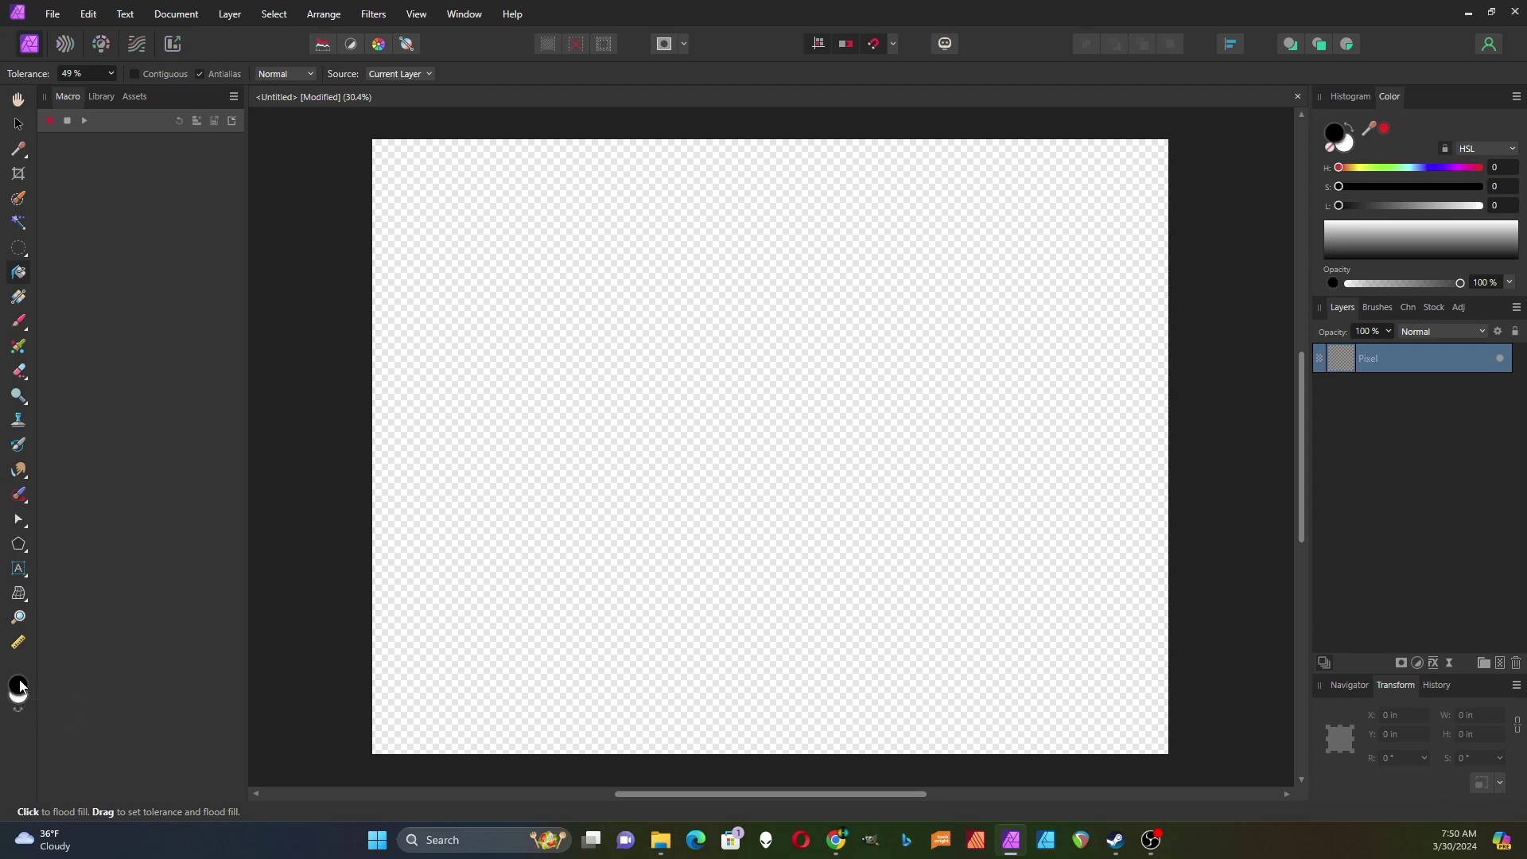
pyautogui.click(530, 346)
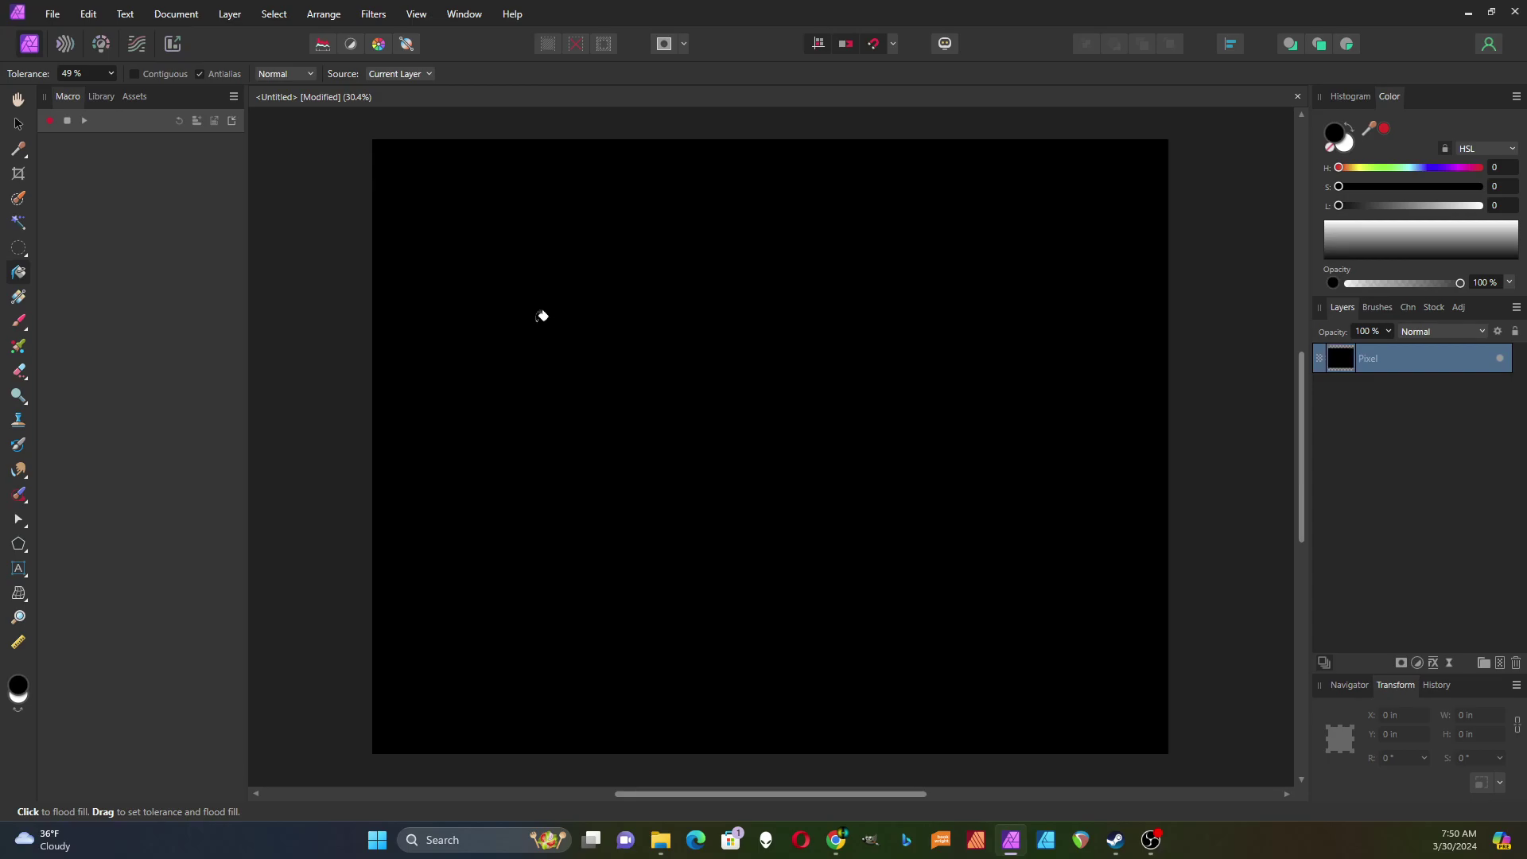
pyautogui.click(18, 123)
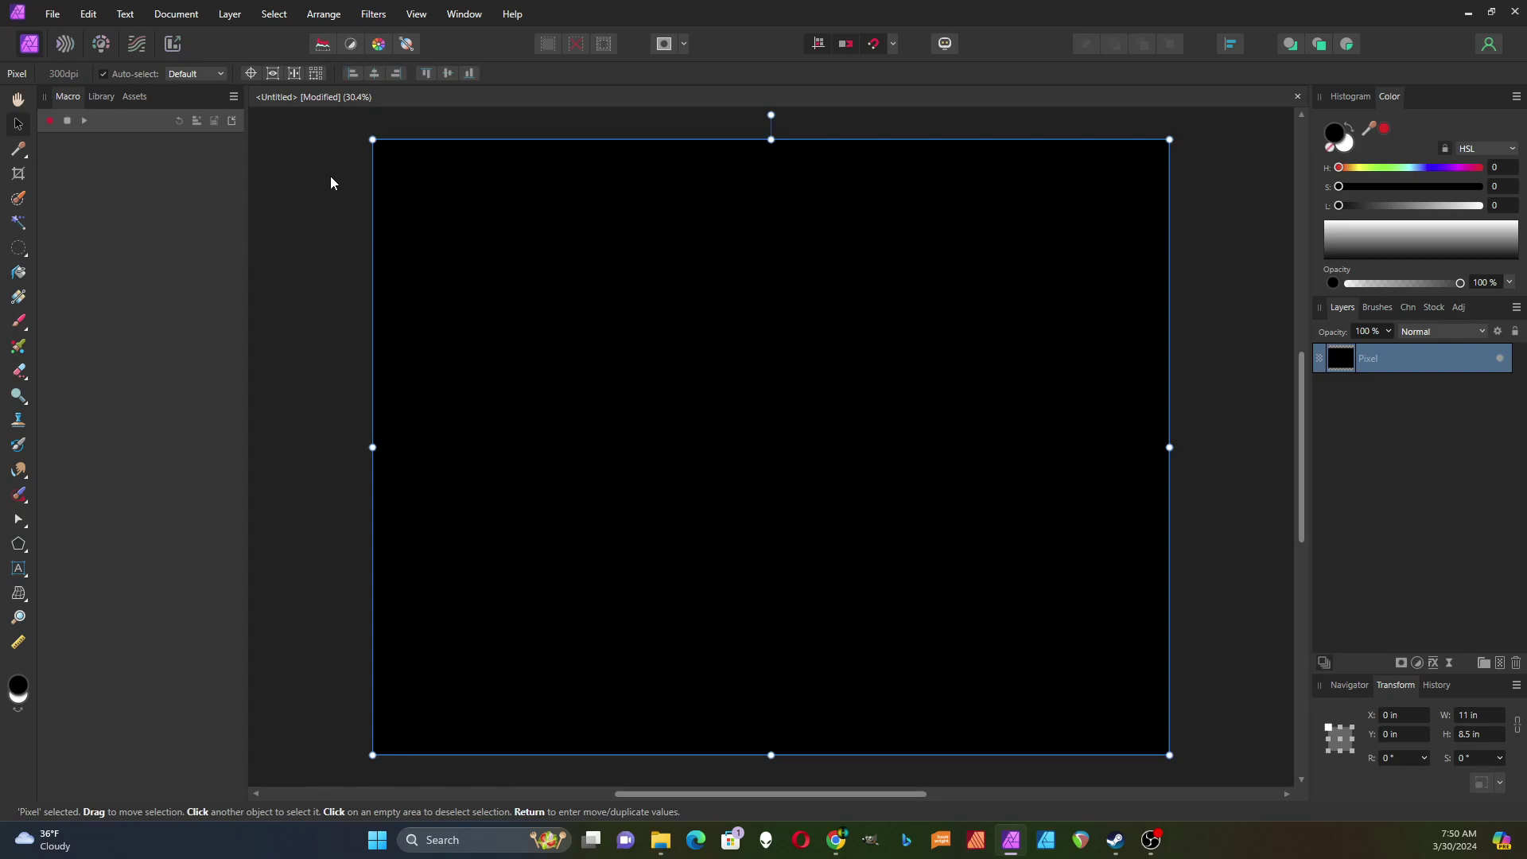
# - Open Filters > Colors > Procedural Texture and move its dialog higher up
pyautogui.click(372, 15)
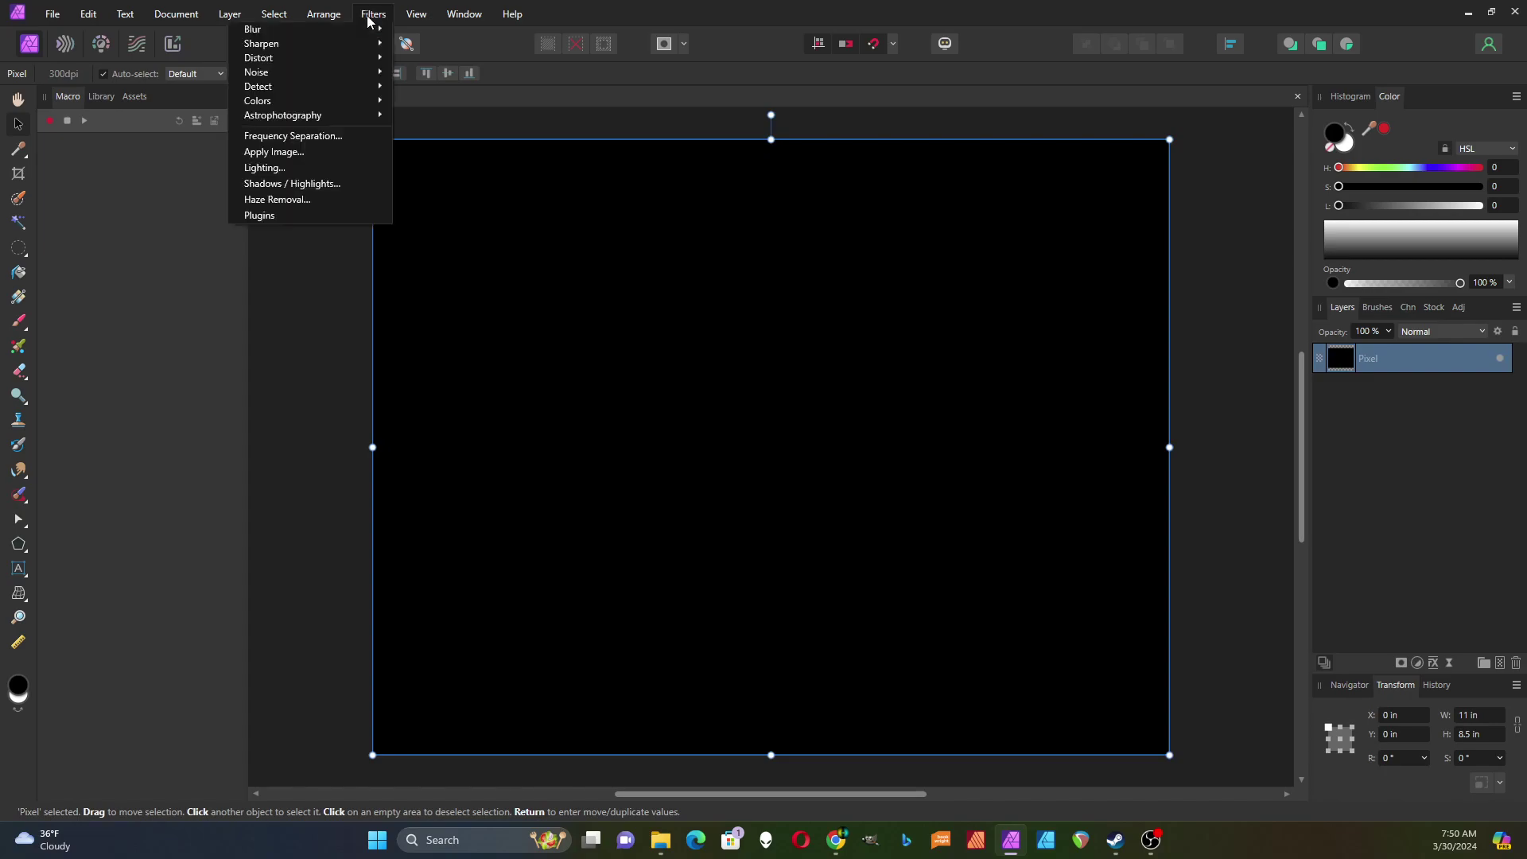
pyautogui.moveTo(322, 102)
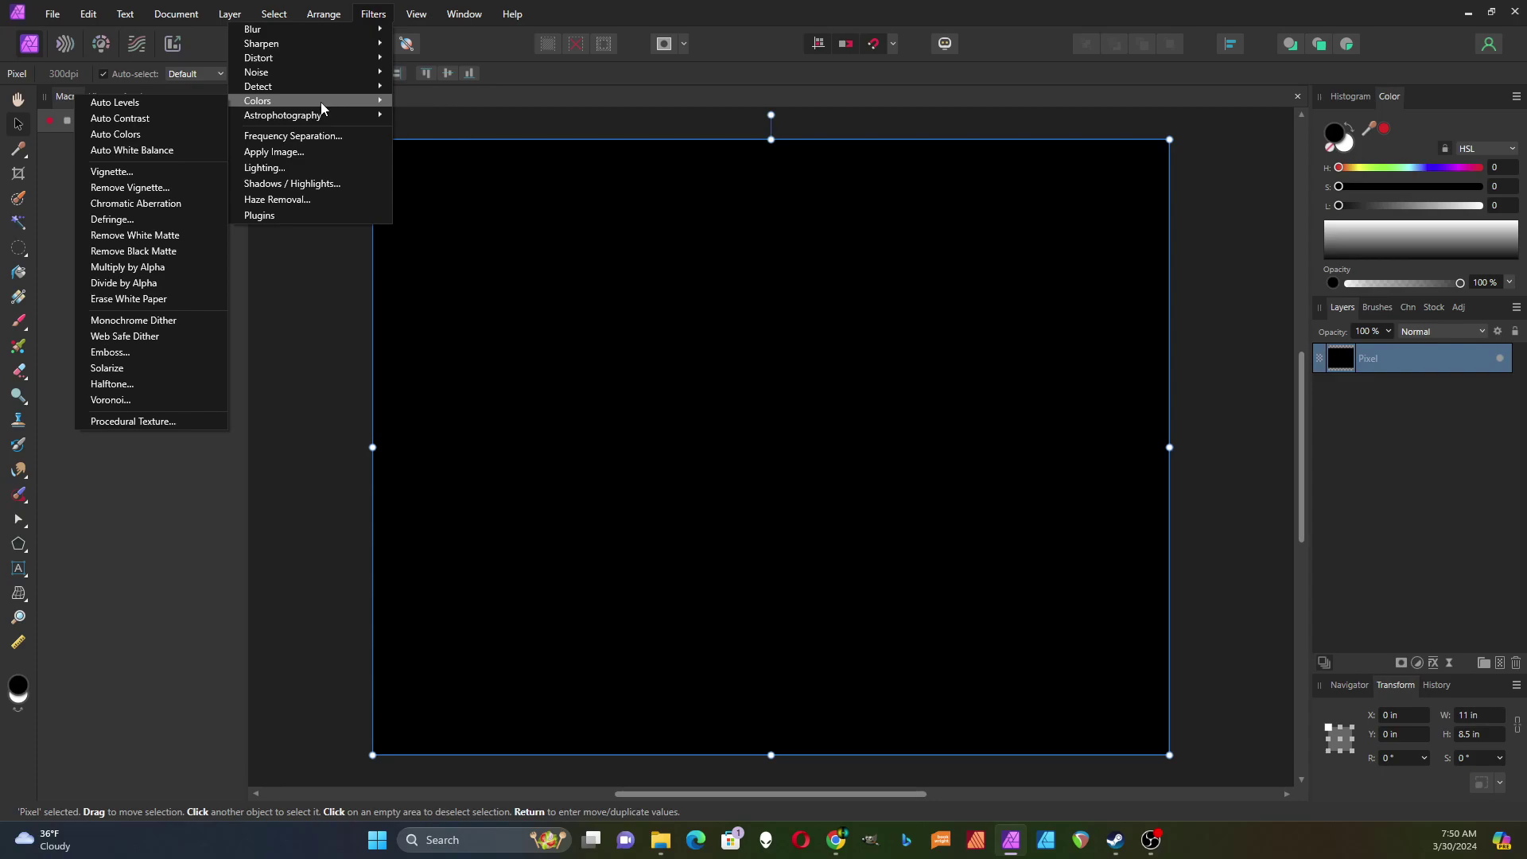
pyautogui.click(149, 421)
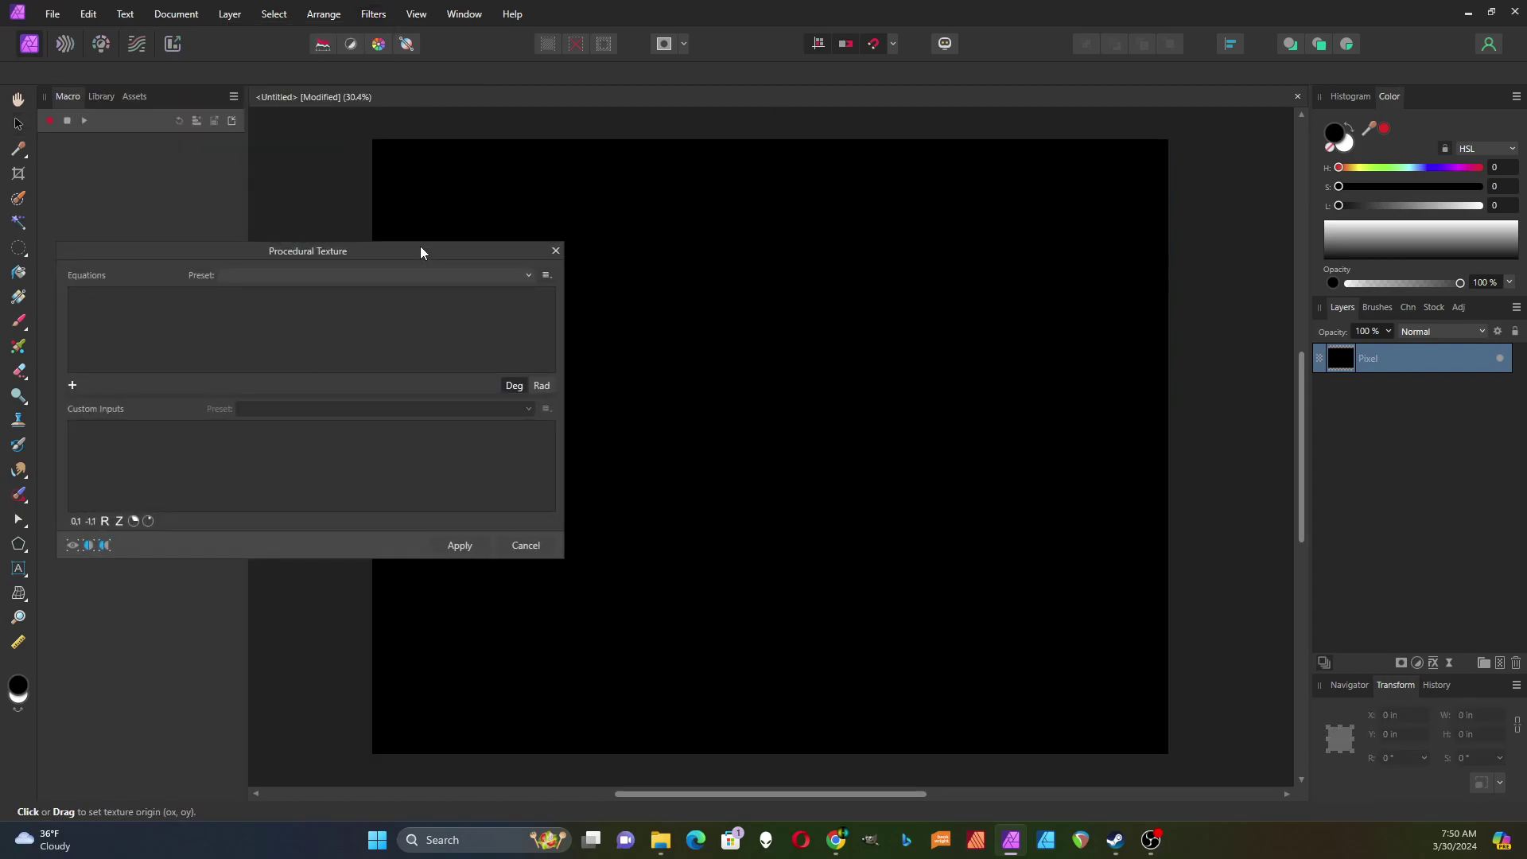
pyautogui.moveTo(420, 248); pyautogui.dragTo(479, 189)
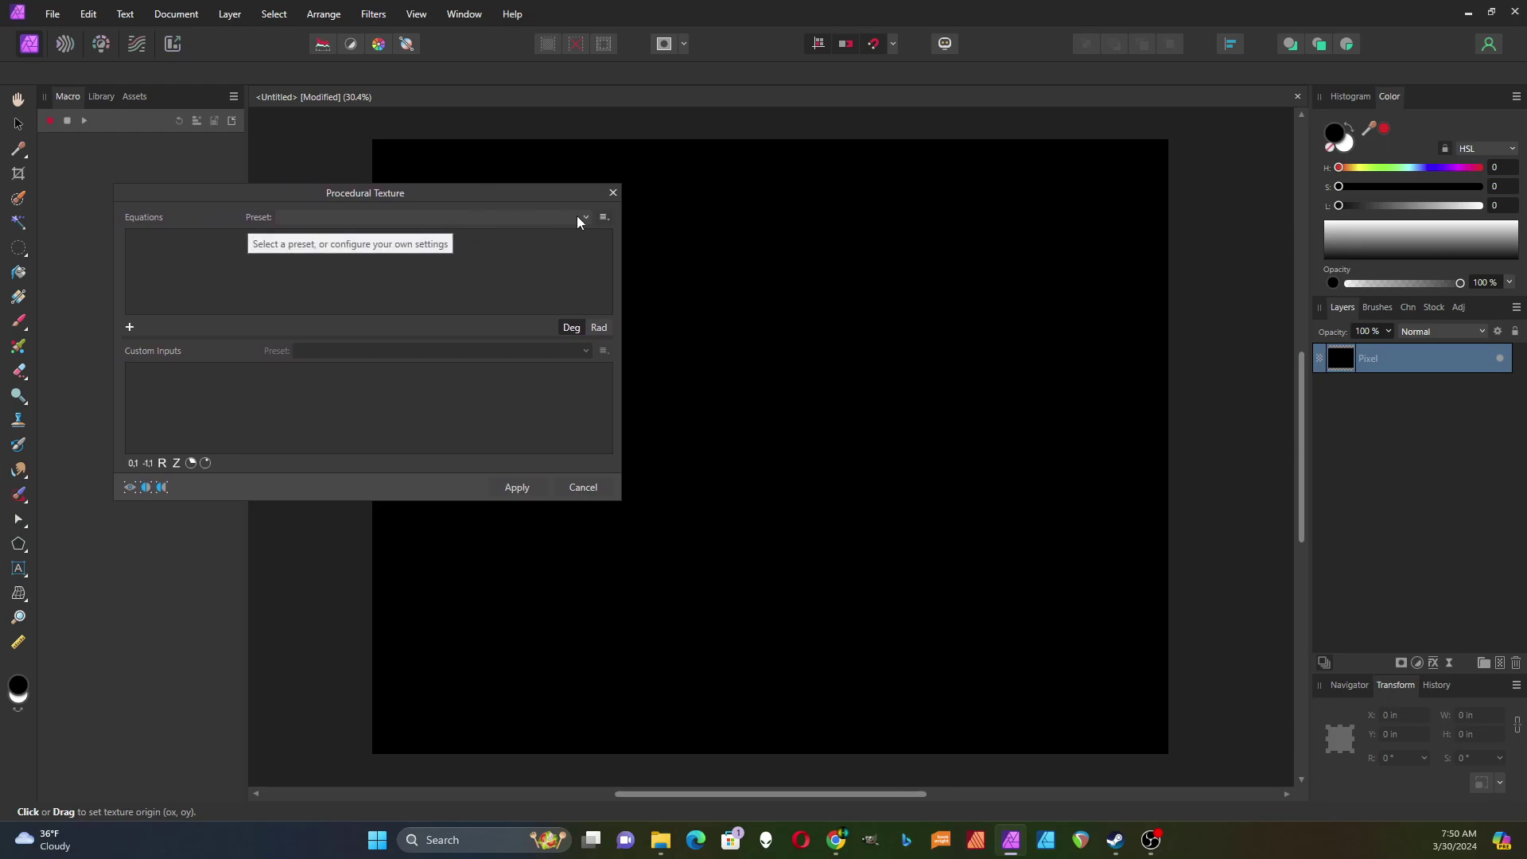
# - Add a red-channel equation and try the values 1, .5 and 0
pyautogui.click(130, 327)
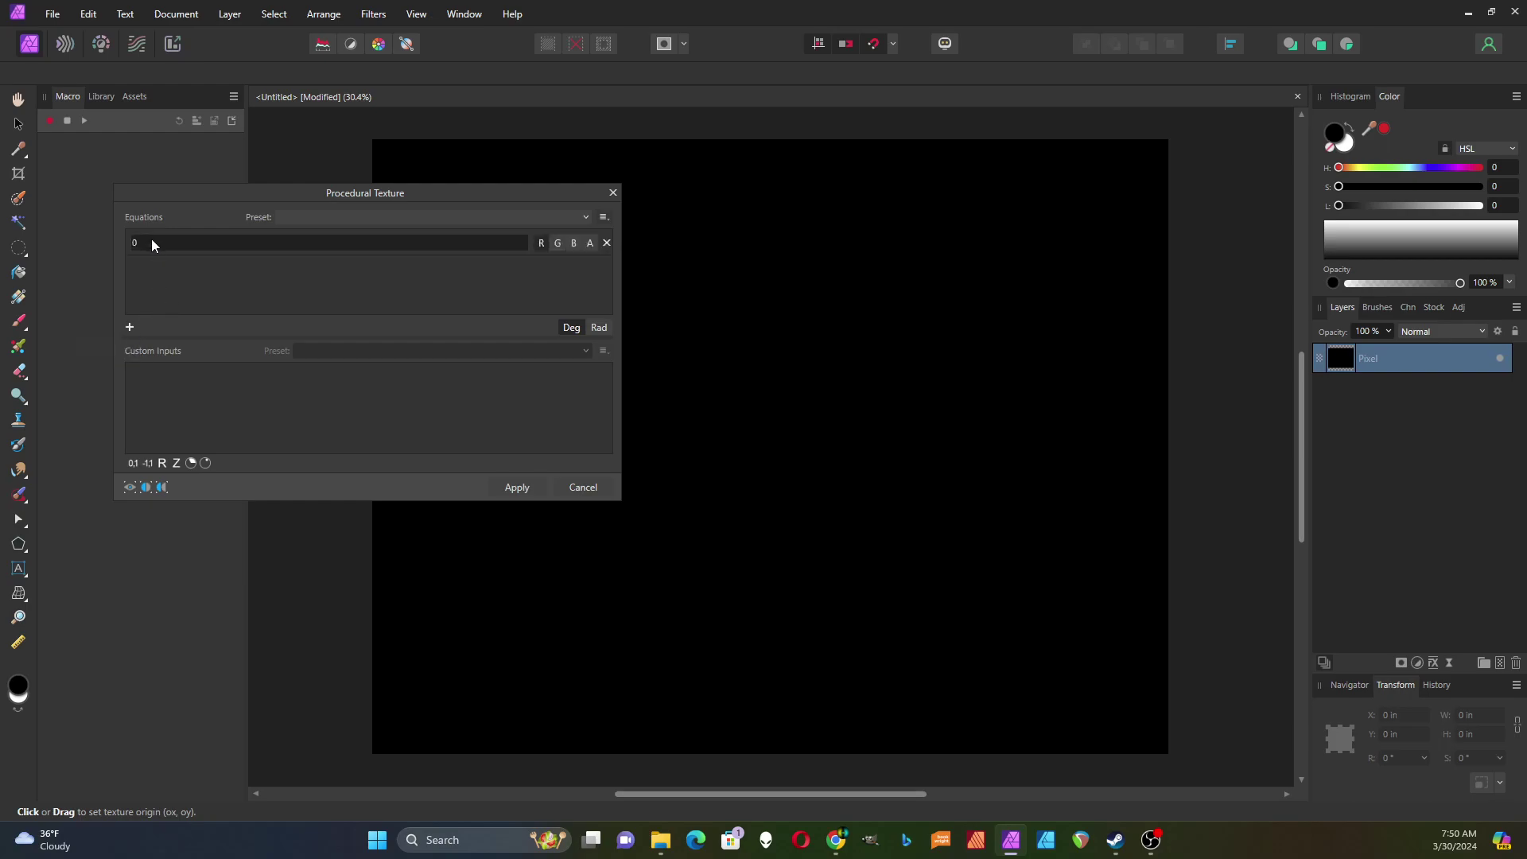
pyautogui.click(542, 243)
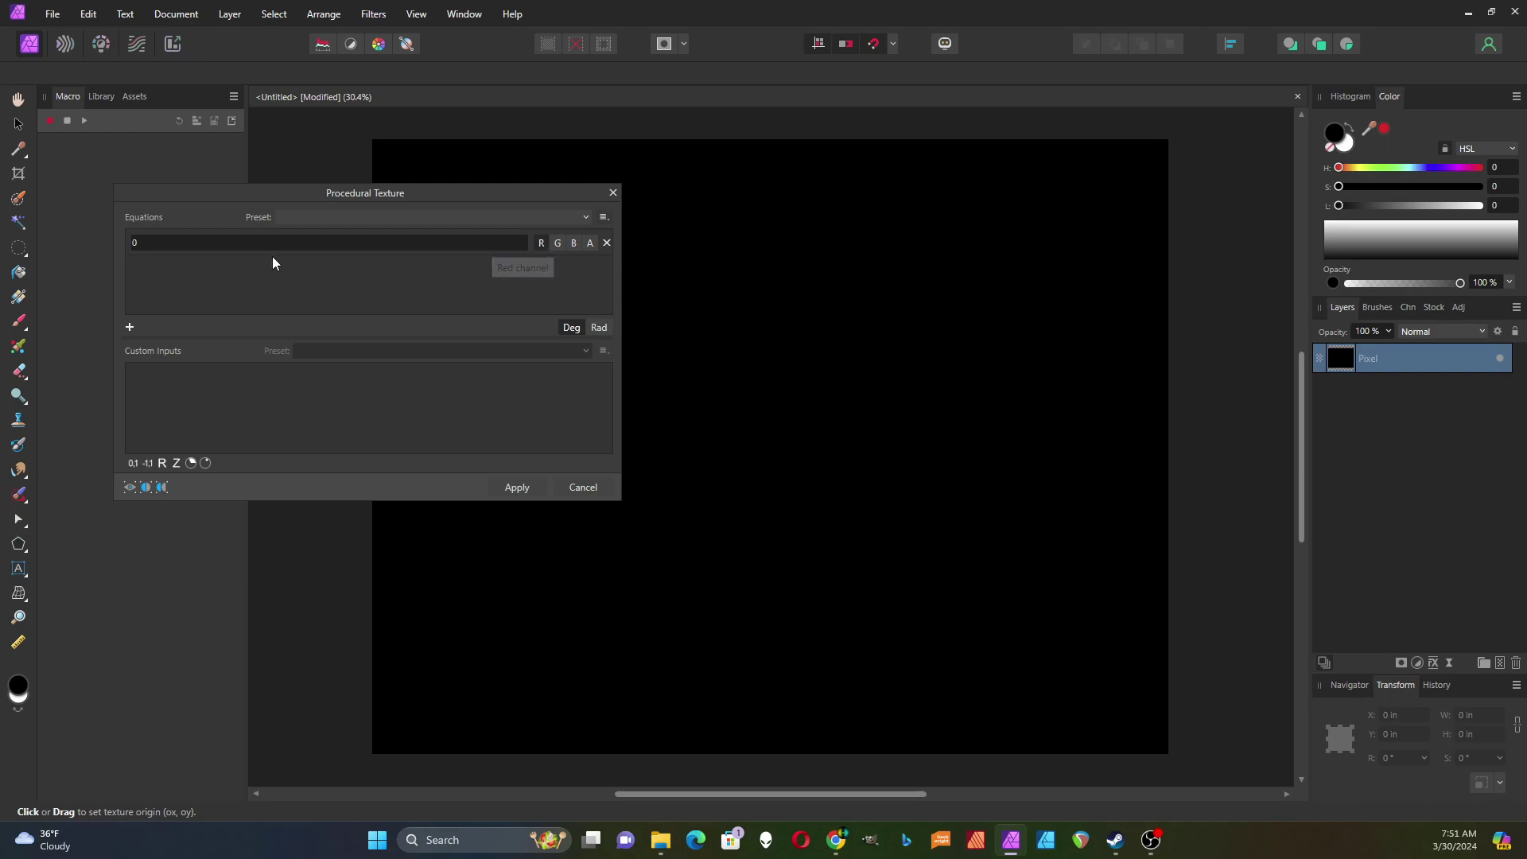
pyautogui.click(141, 243)
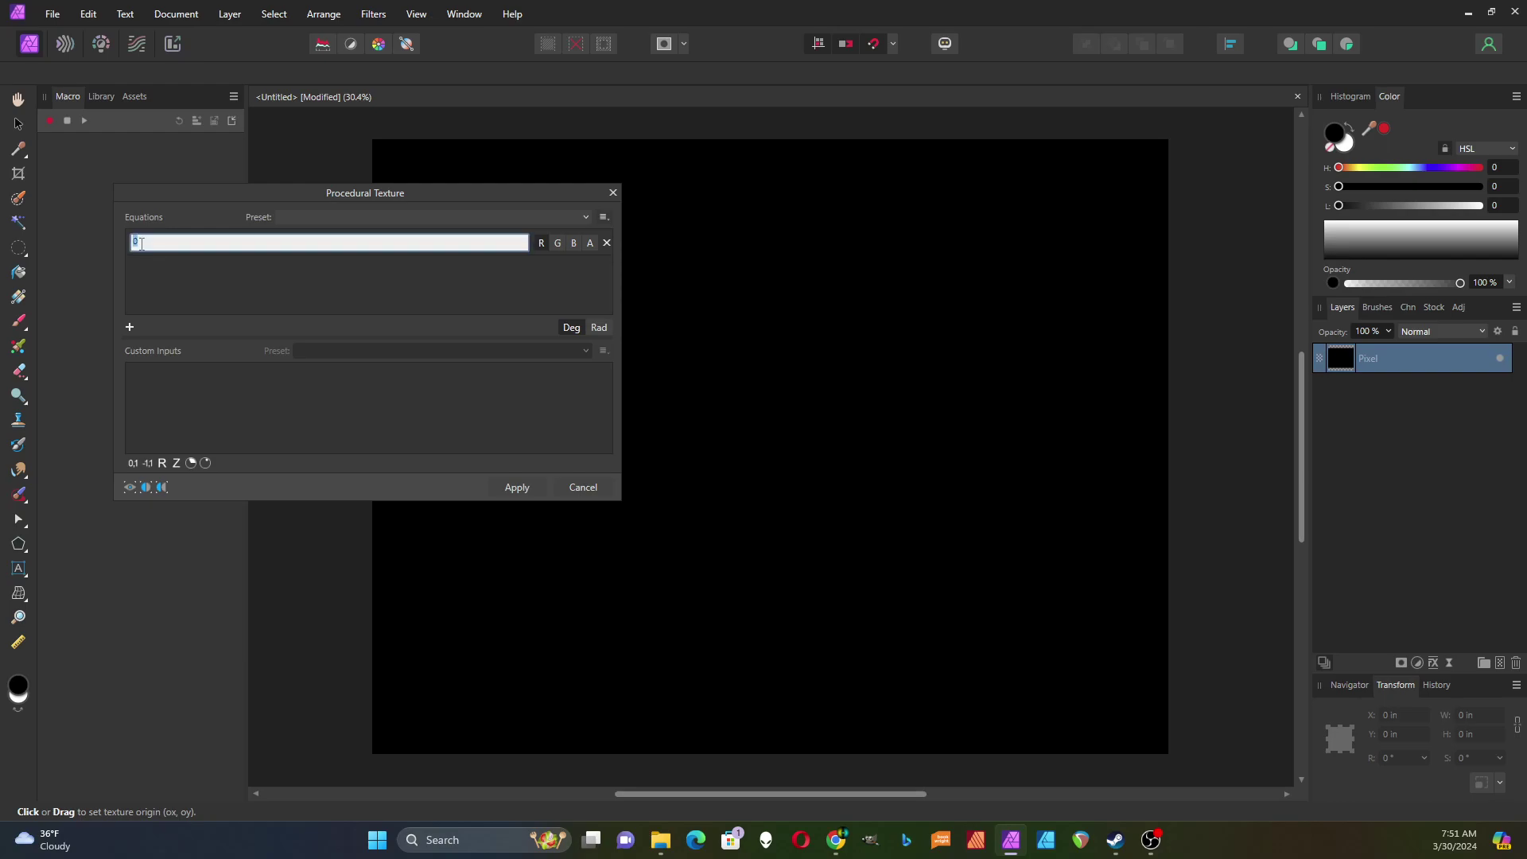
pyautogui.press('BackSpace')
pyautogui.write('1')
pyautogui.press('Return')
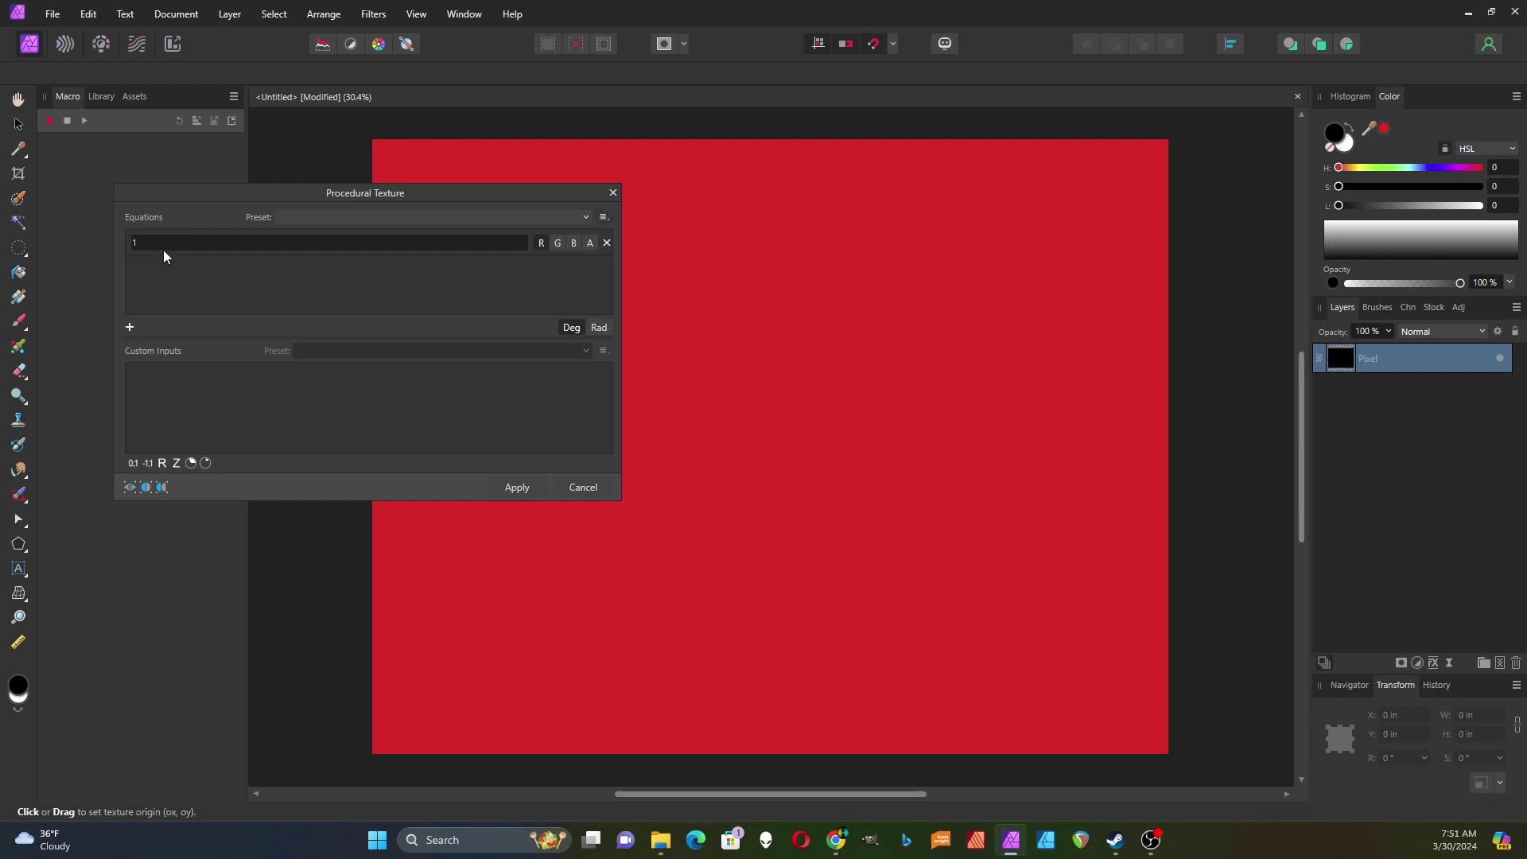
pyautogui.click(140, 245)
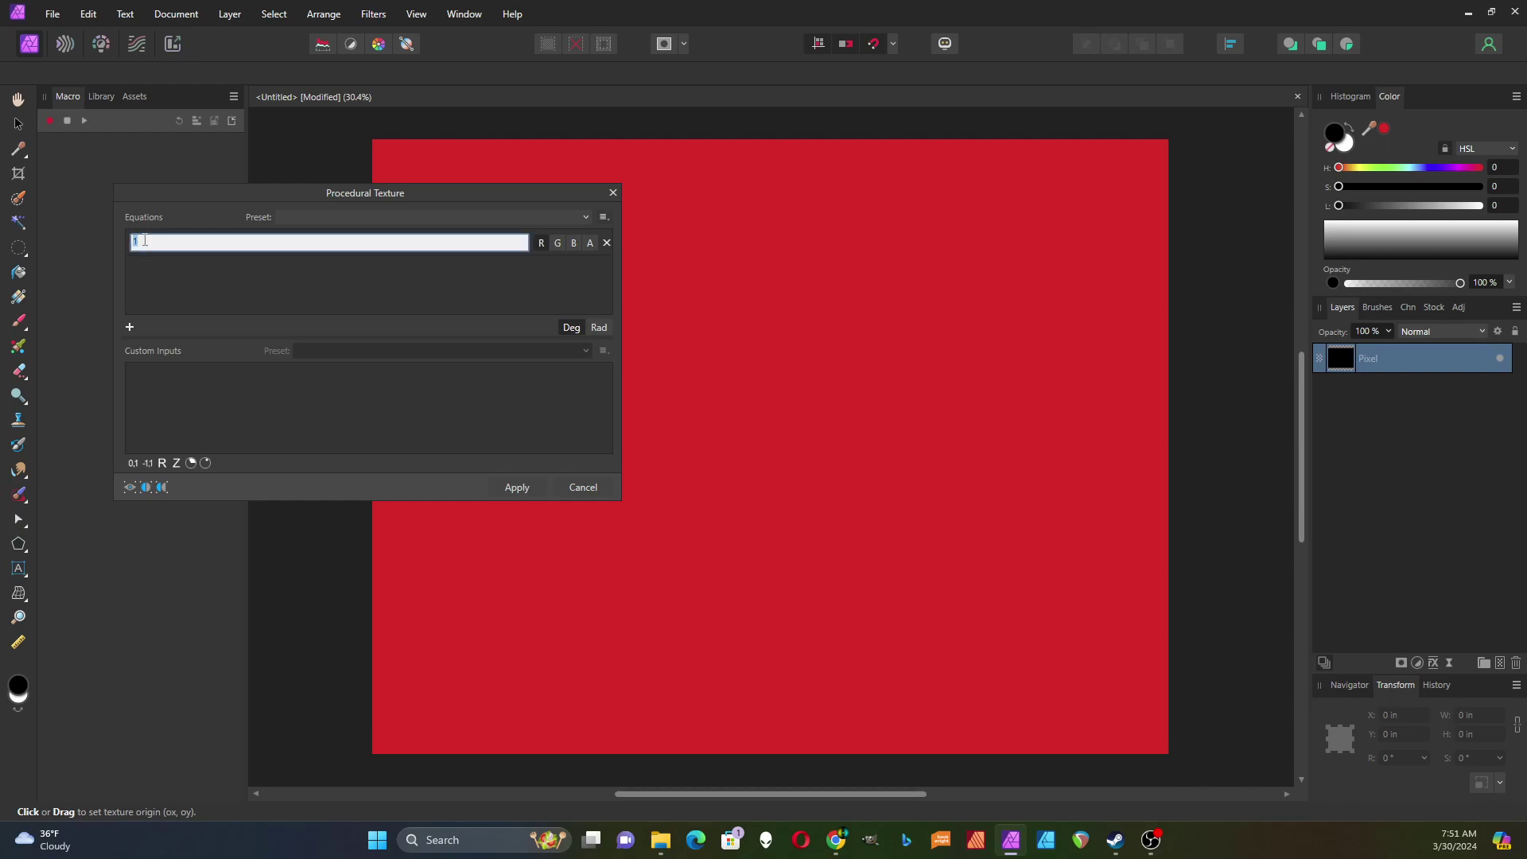
pyautogui.write('.5')
pyautogui.press('Return')
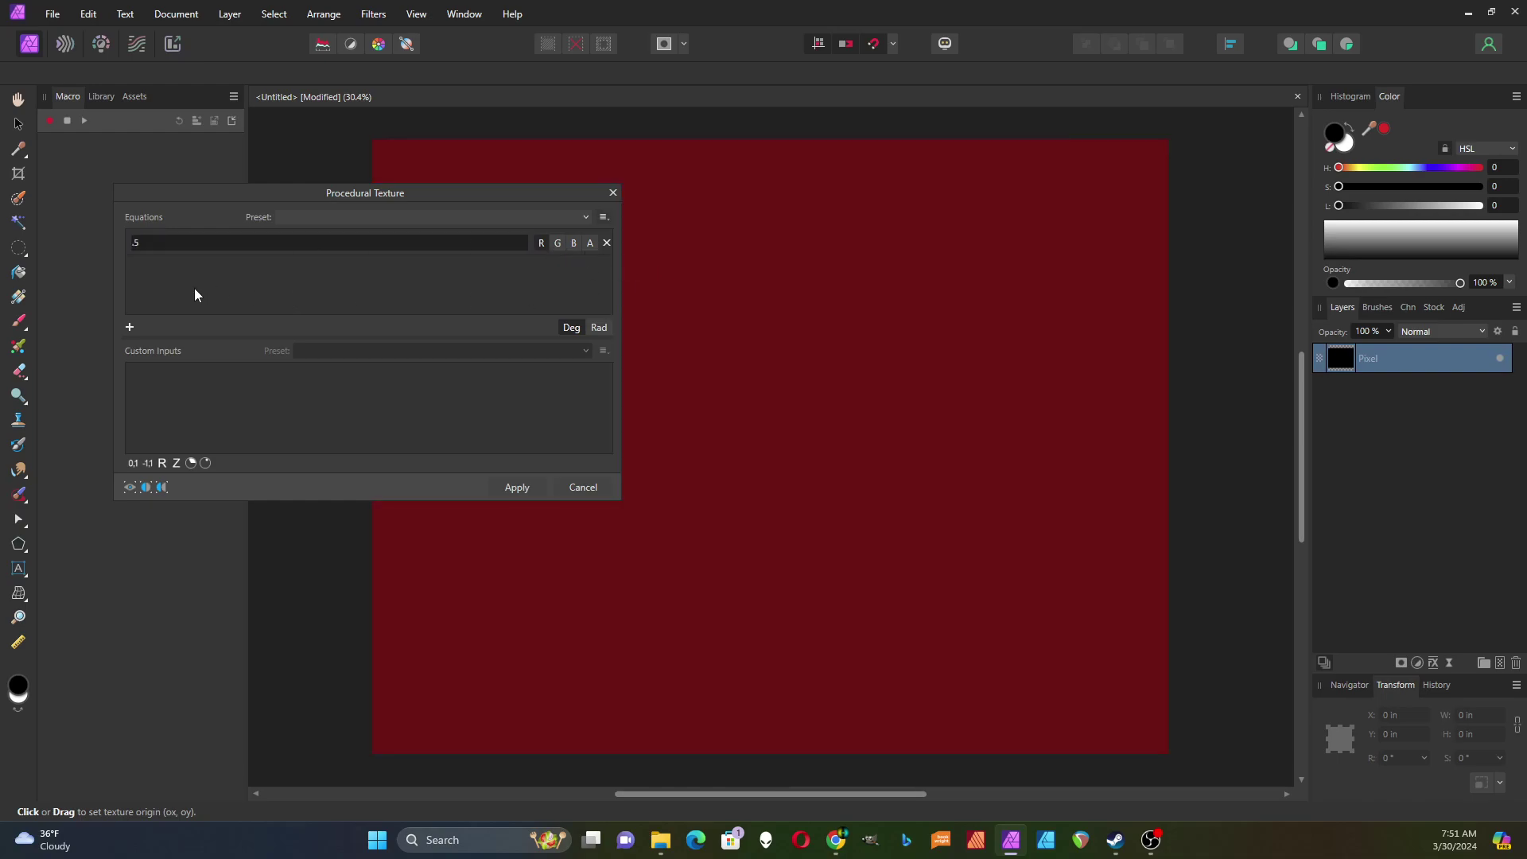
pyautogui.click(142, 243)
pyautogui.write('0')
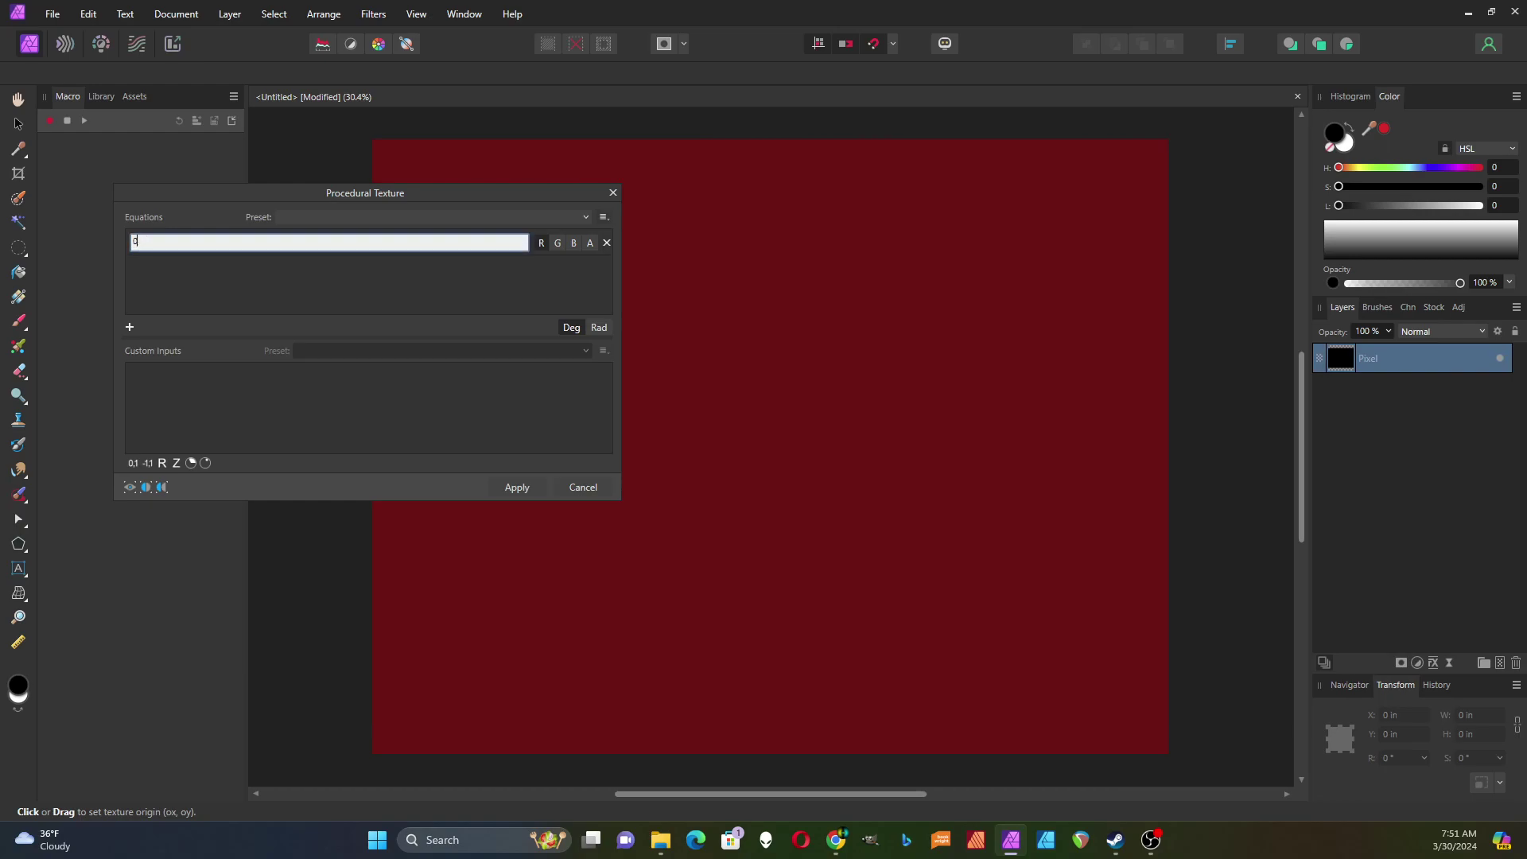
# - Add a green equation row and set both red and green equations to 1
pyautogui.click(129, 328)
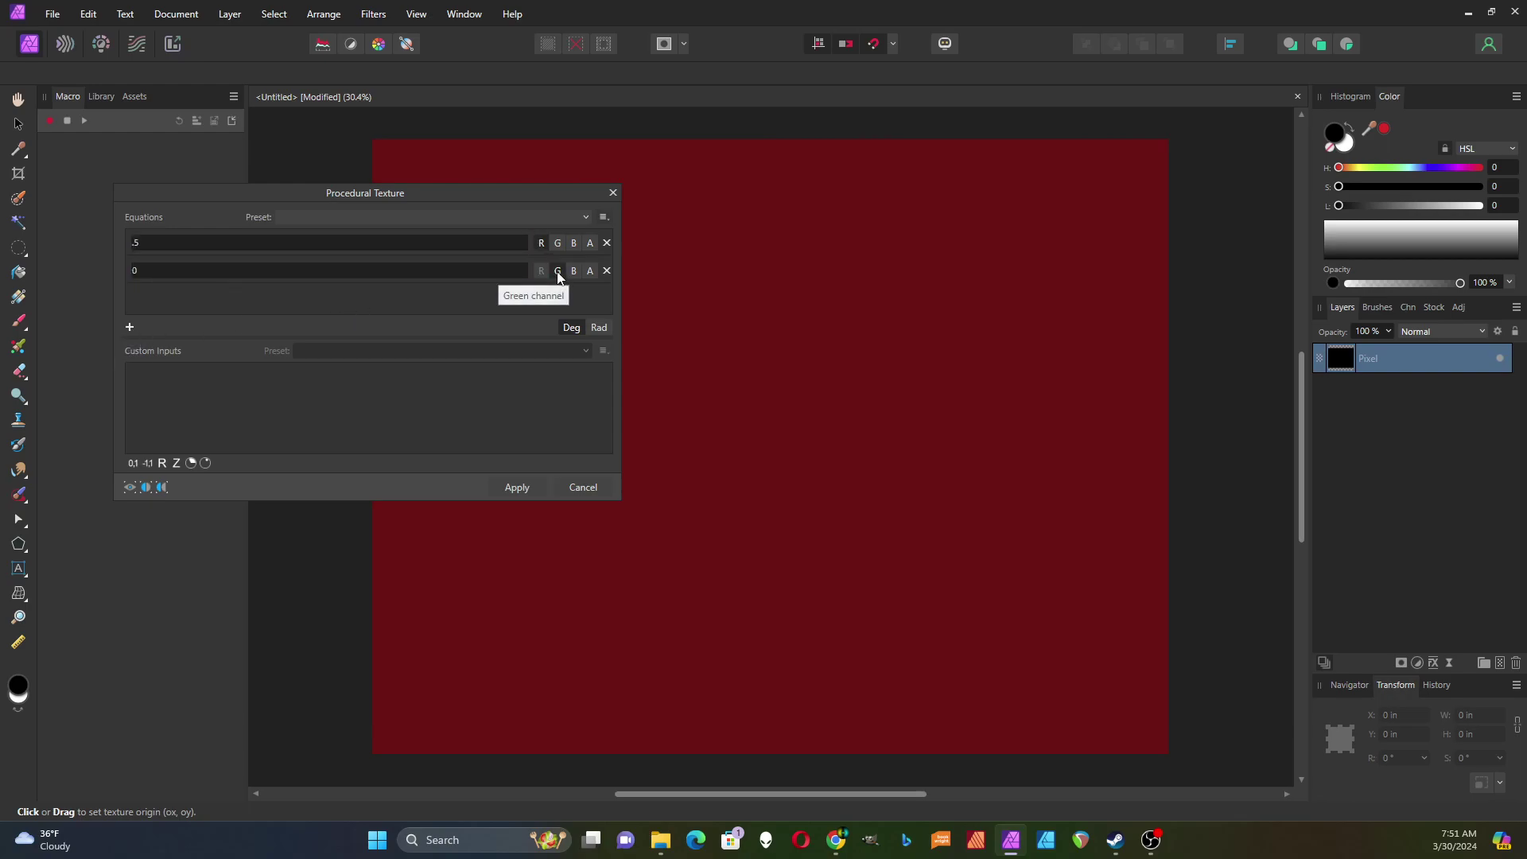
pyautogui.click(136, 243)
pyautogui.write('0')
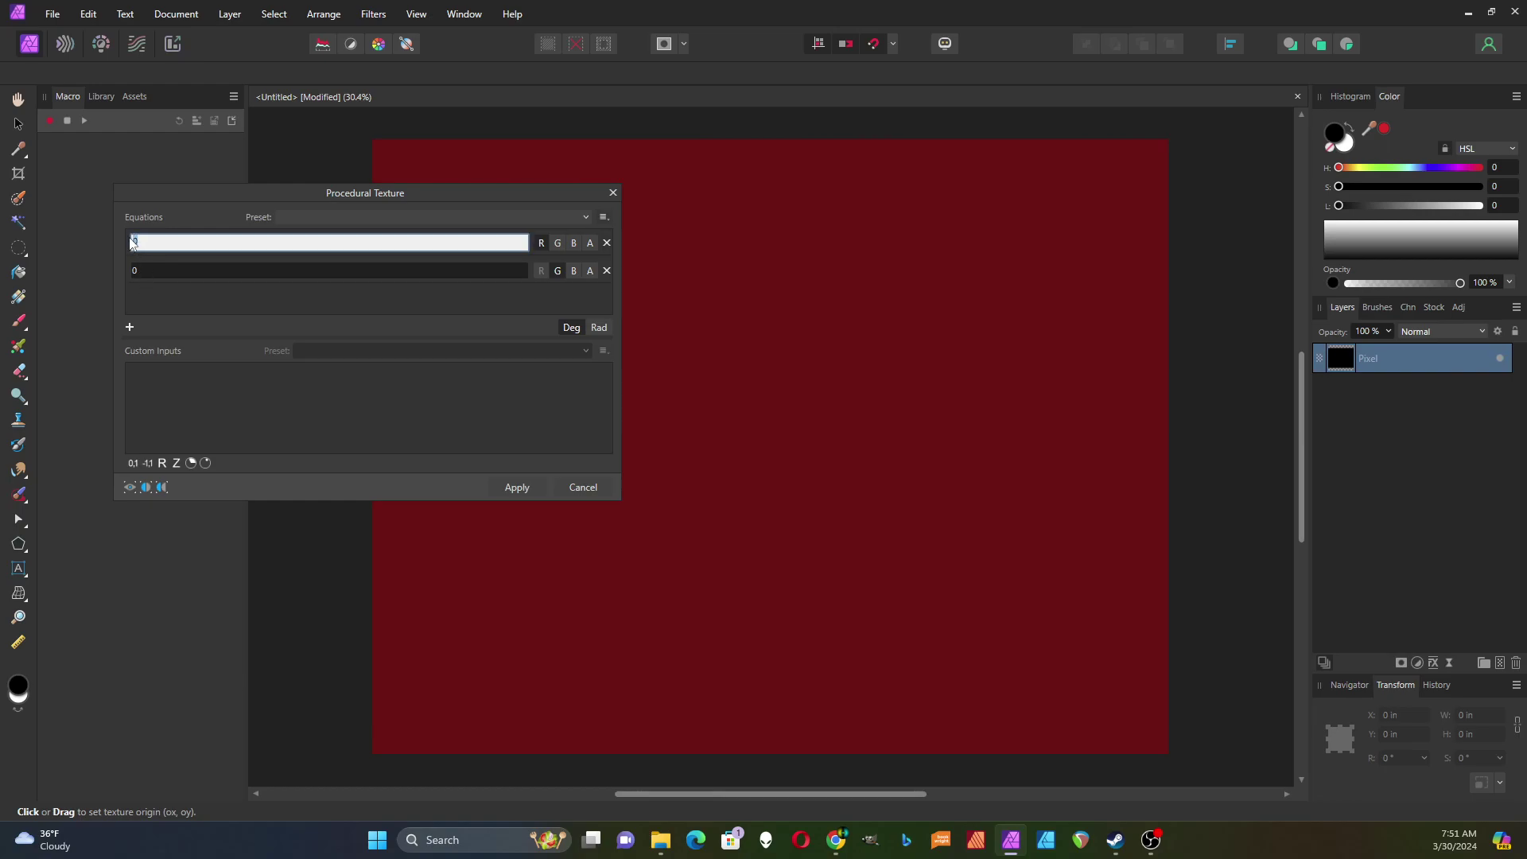
pyautogui.write('1')
pyautogui.press('Return')
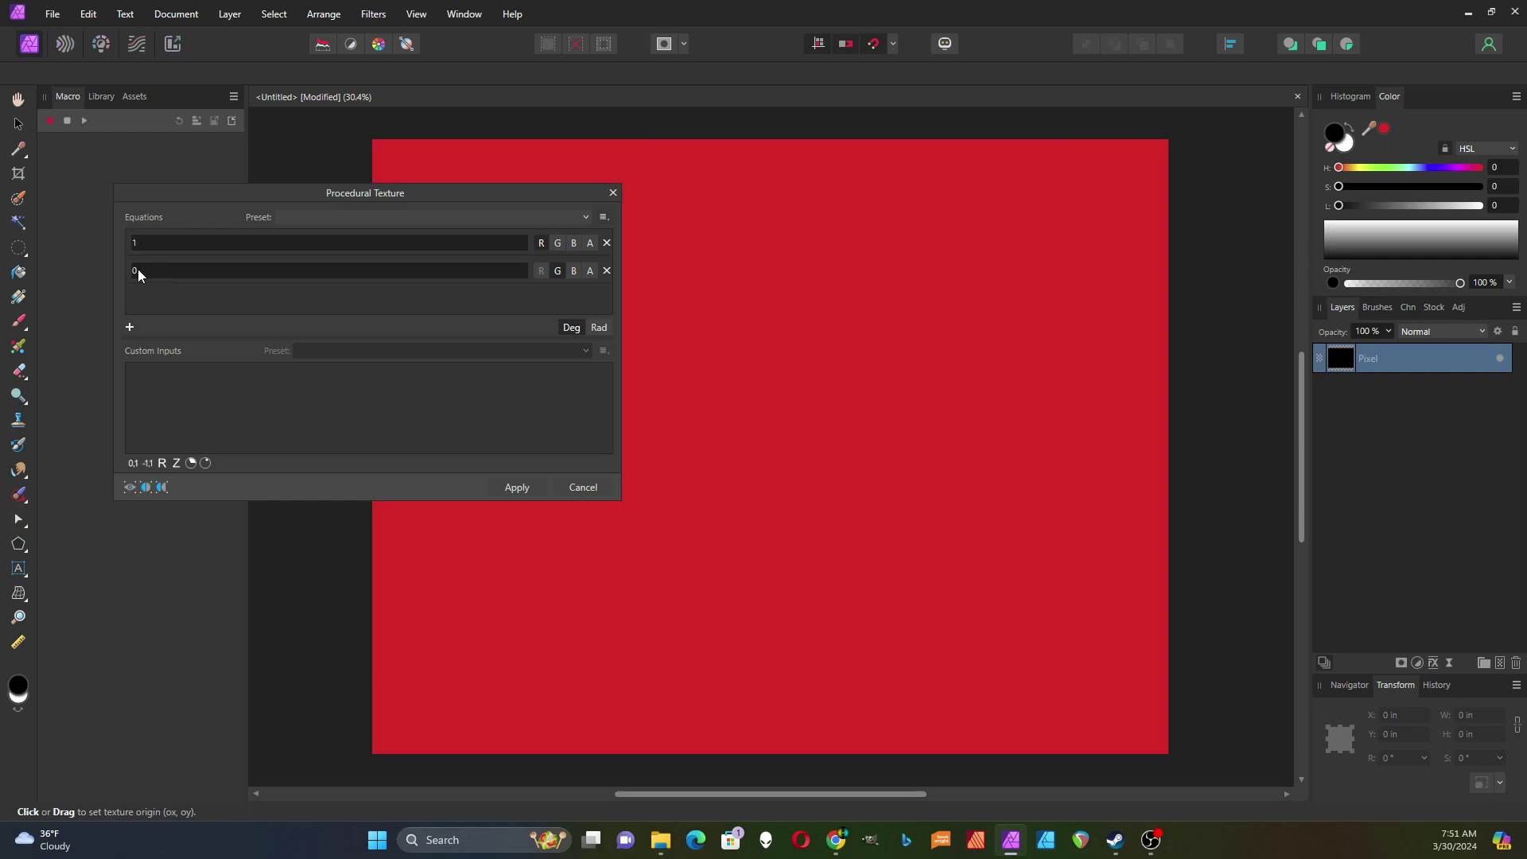
pyautogui.click(134, 270)
pyautogui.write('1')
pyautogui.press('Return')
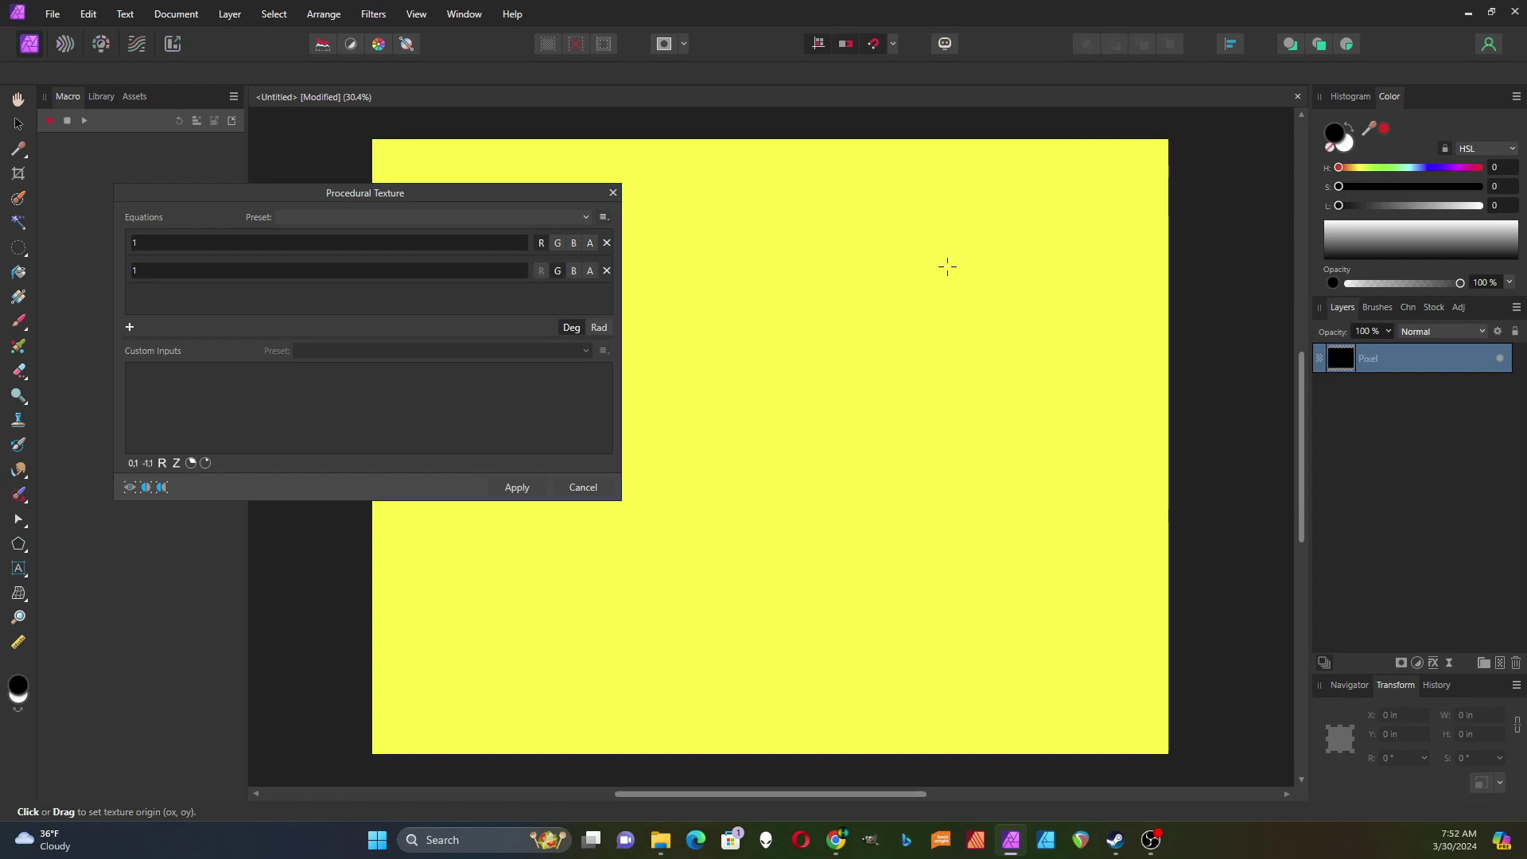
# - Add a third equation row for blue with the value 1
pyautogui.click(129, 328)
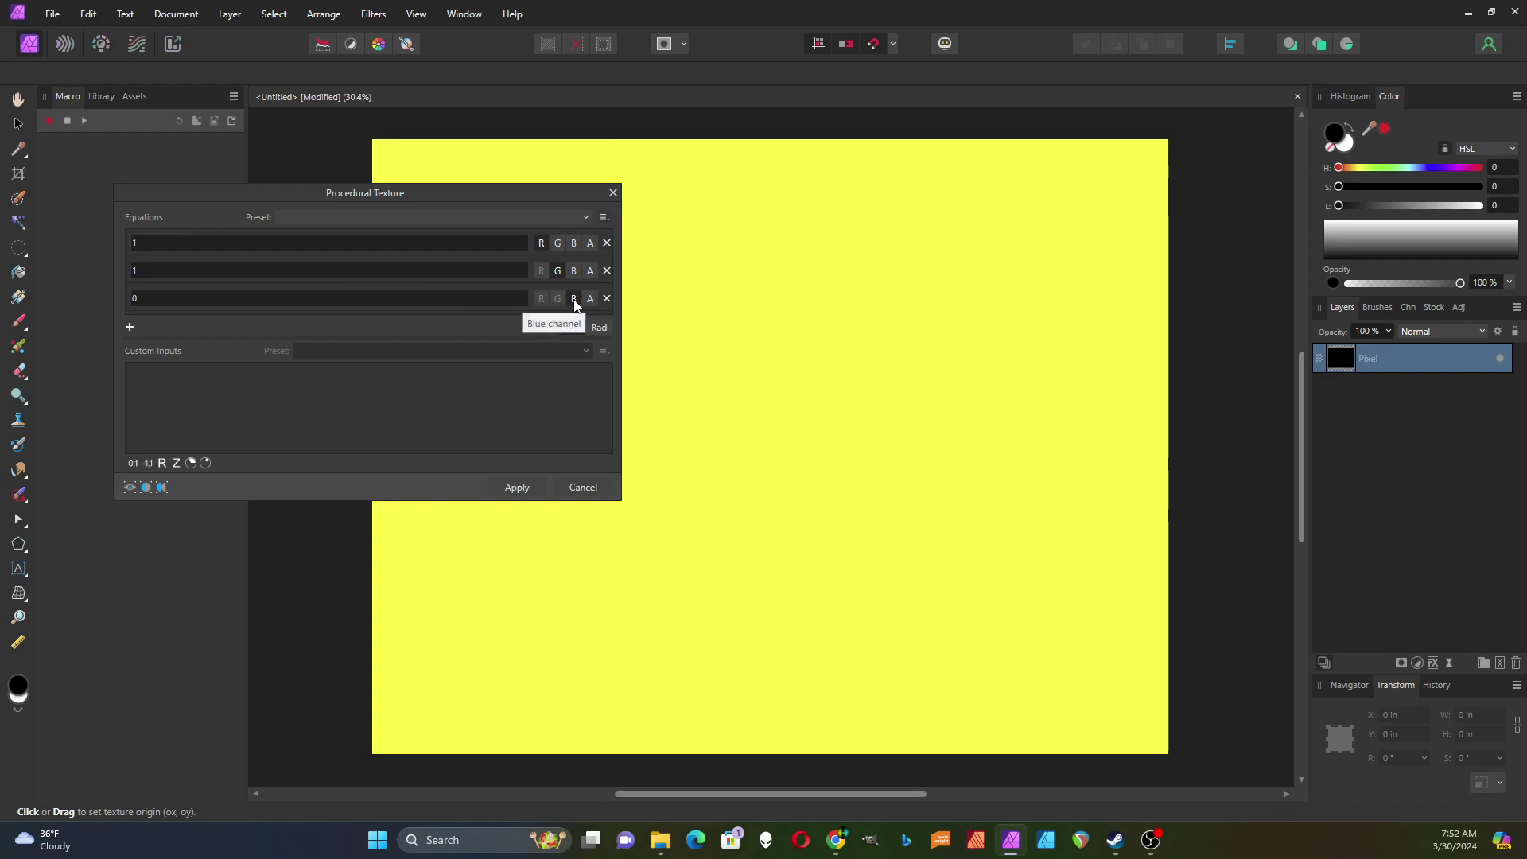
pyautogui.click(134, 298)
pyautogui.write('1')
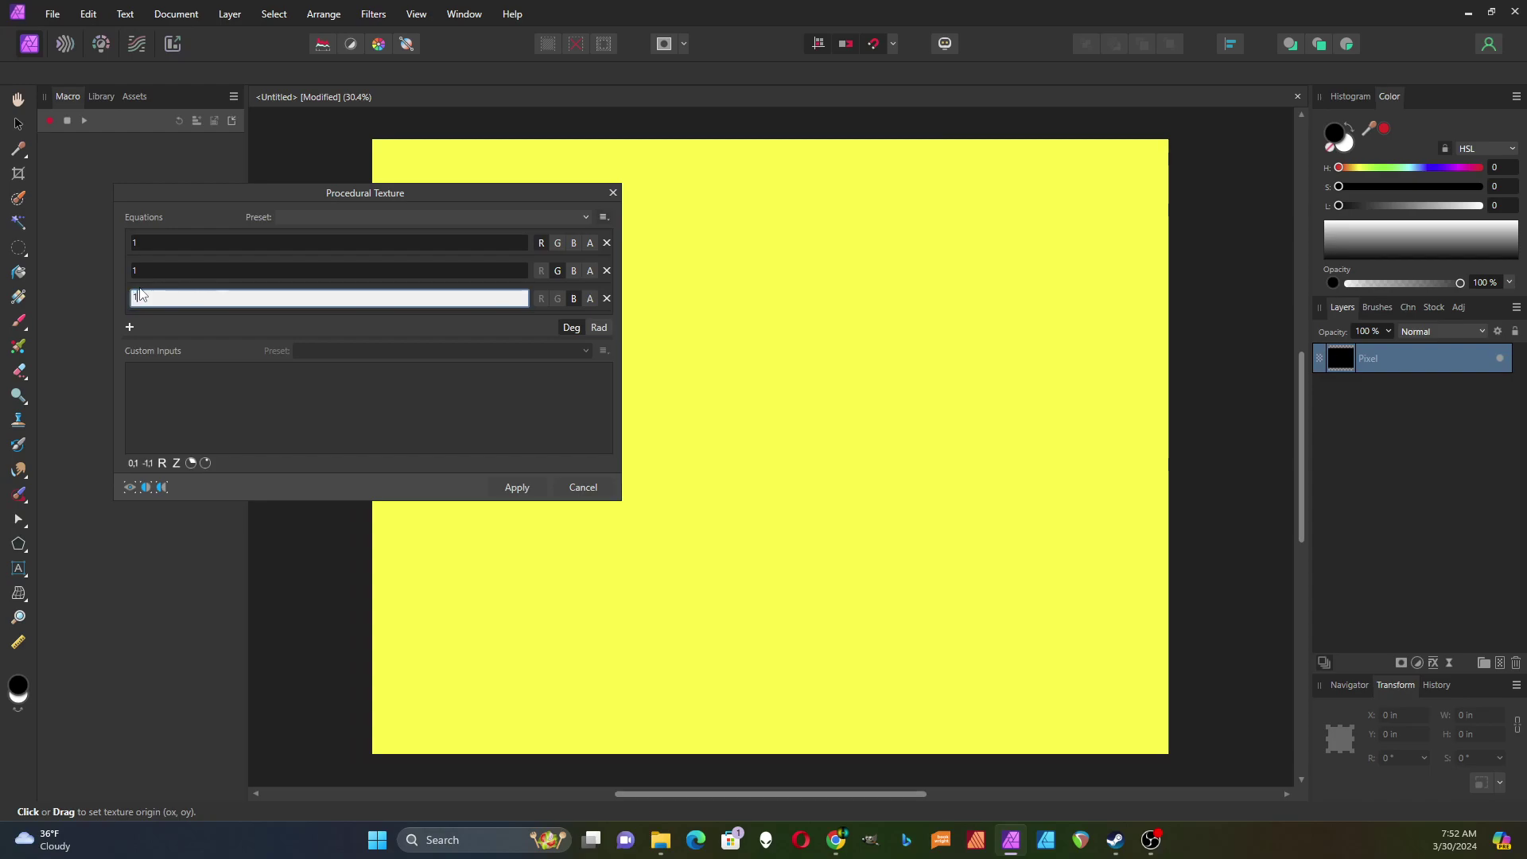
pyautogui.press('Return')
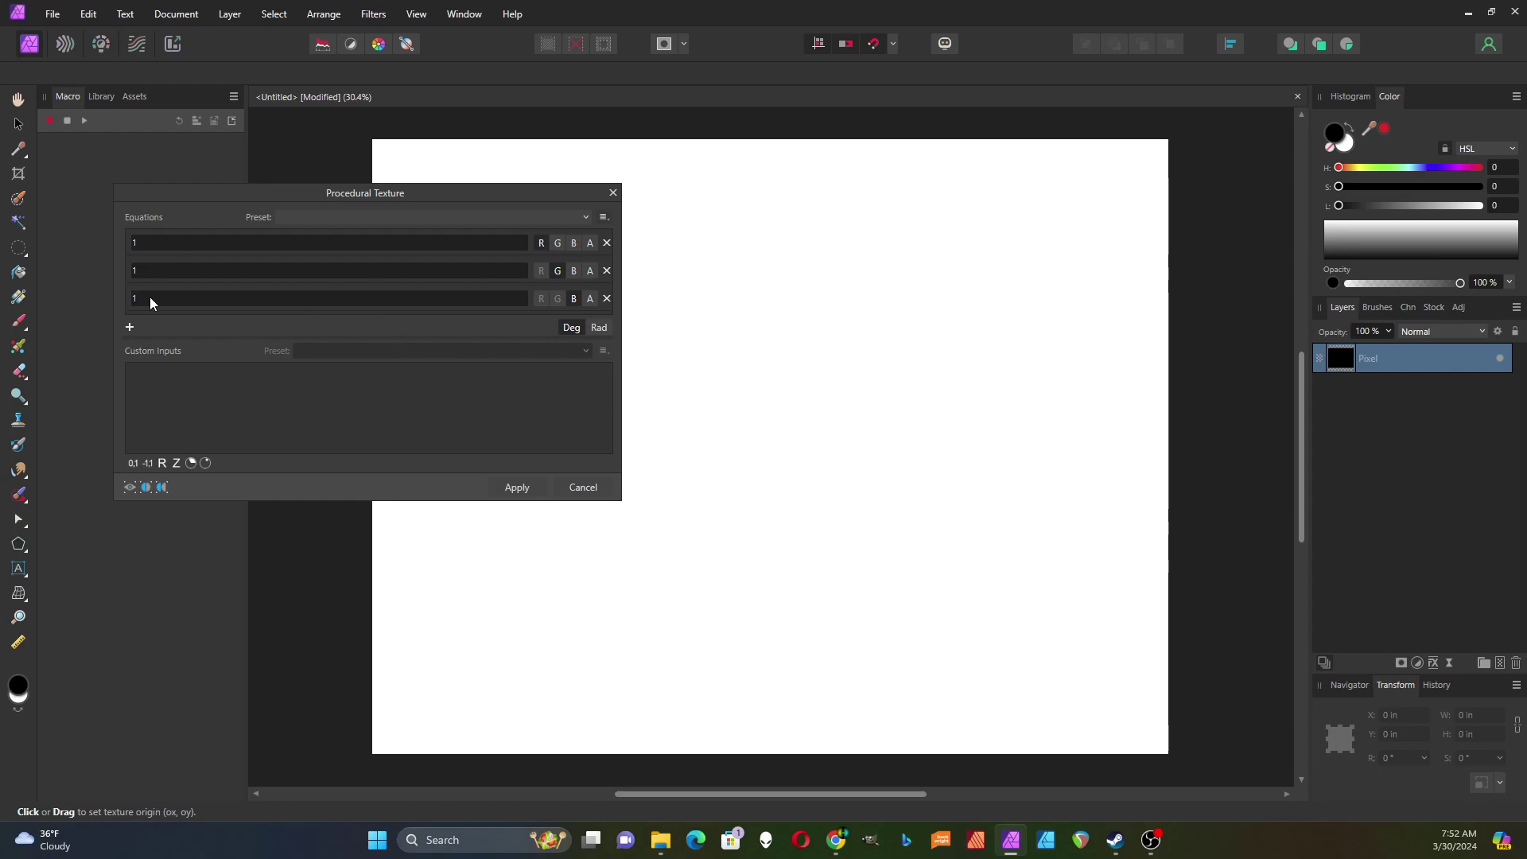
# - Add three [0,1] custom inputs a, b and c, then drag a to about halfway
pyautogui.click(132, 466)
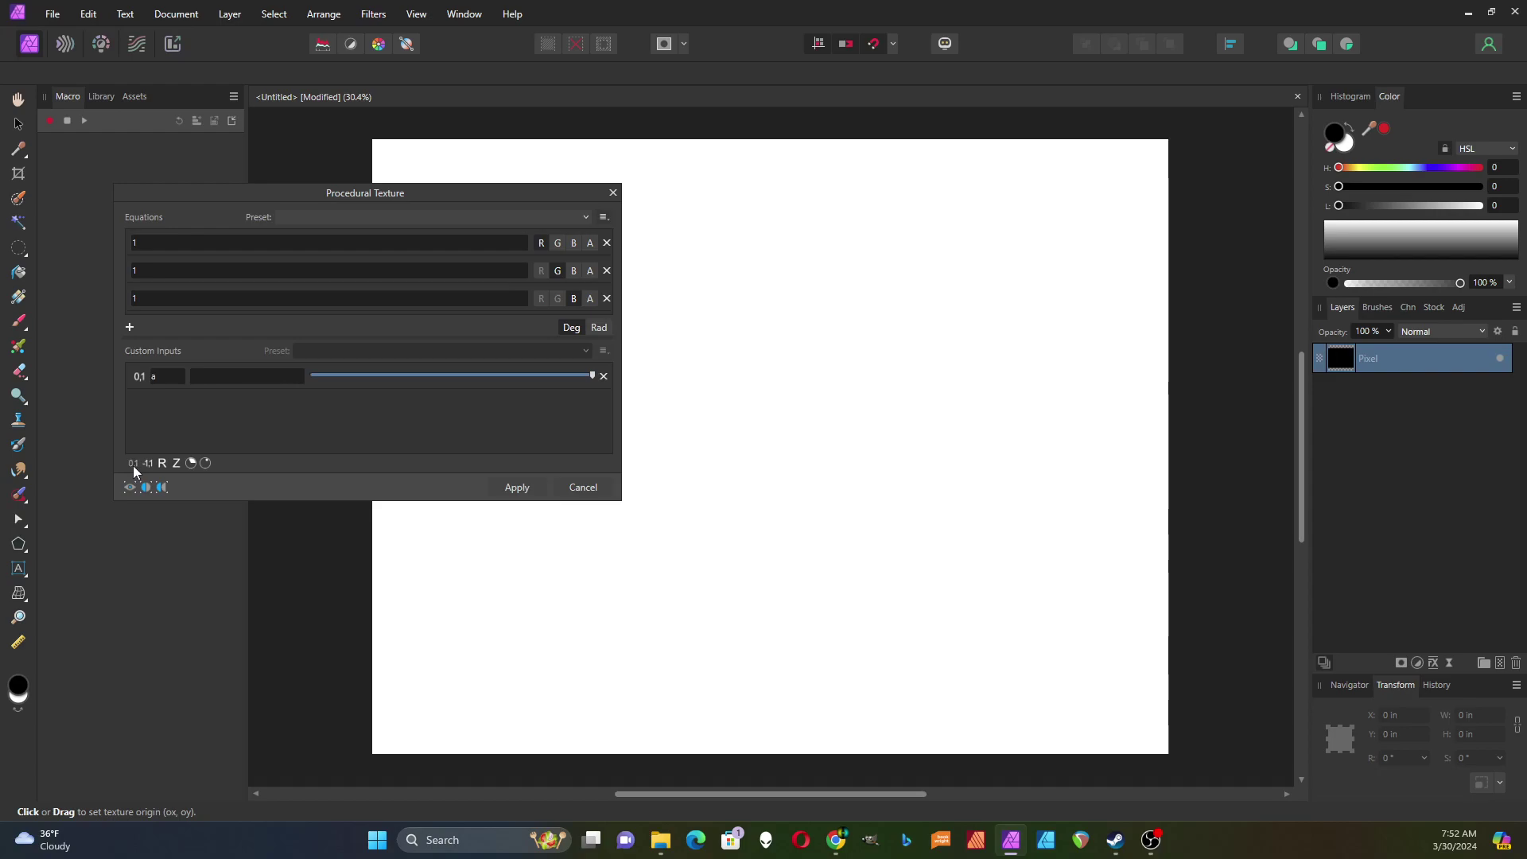
pyautogui.click(133, 465)
pyautogui.click(133, 466)
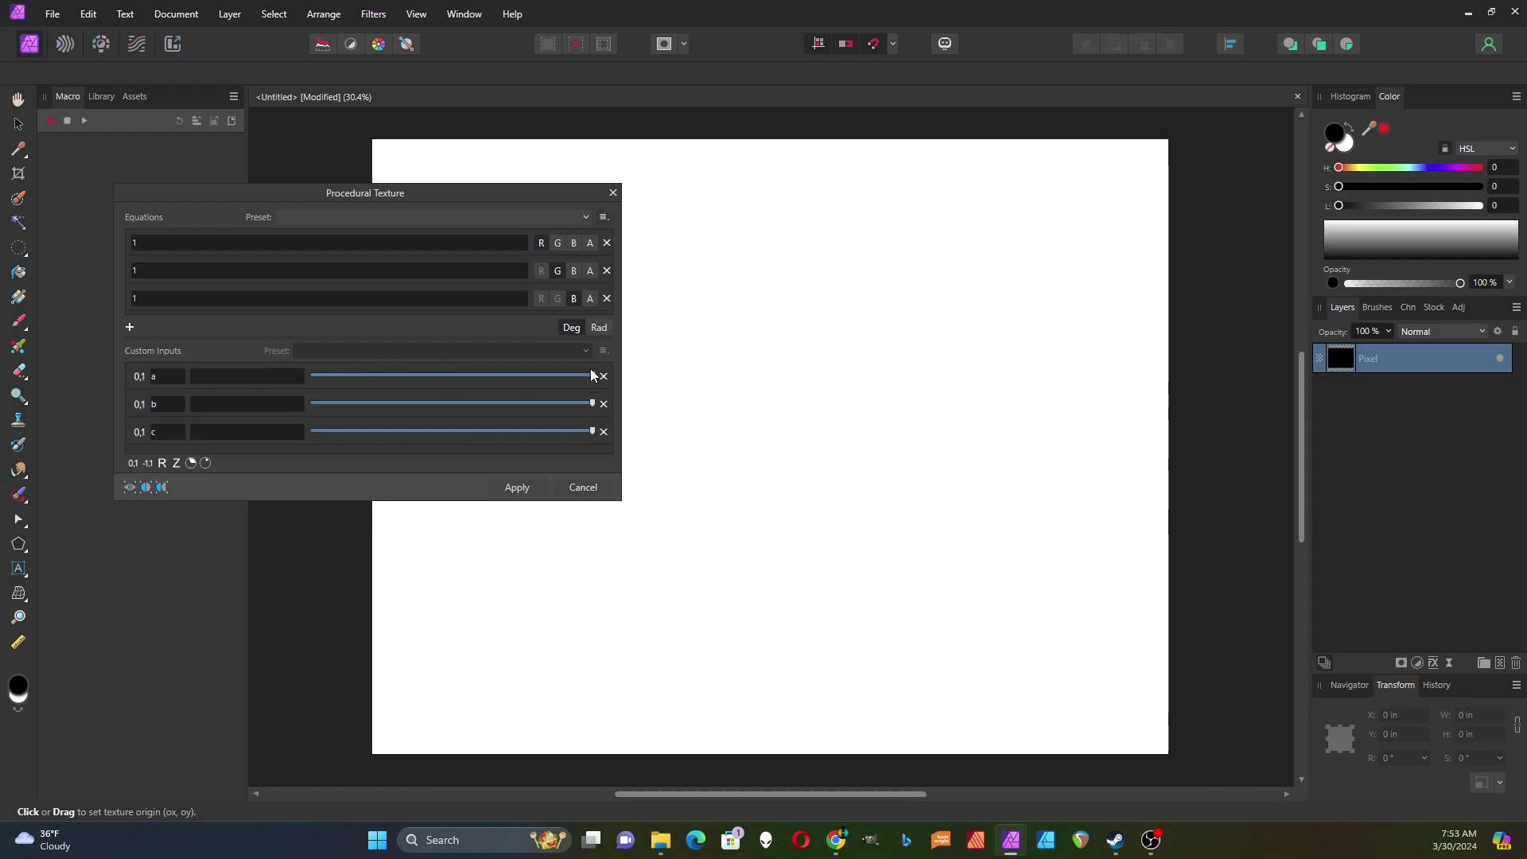
pyautogui.moveTo(592, 375); pyautogui.dragTo(463, 388)
# - Replace the red, green and blue equation values with a, b and c
pyautogui.click(135, 244)
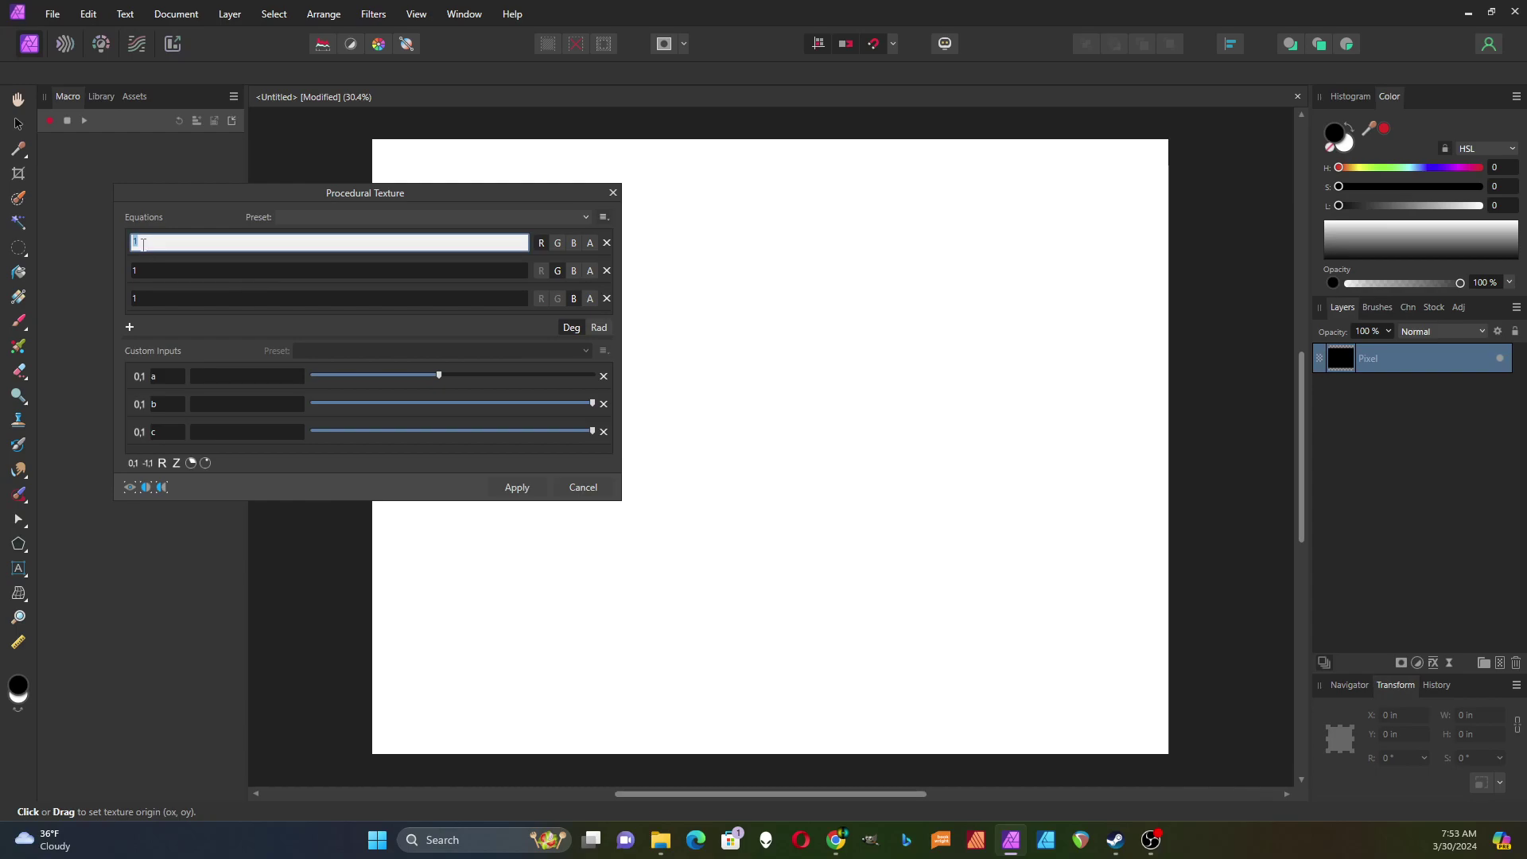
pyautogui.write('a')
pyautogui.click(137, 270)
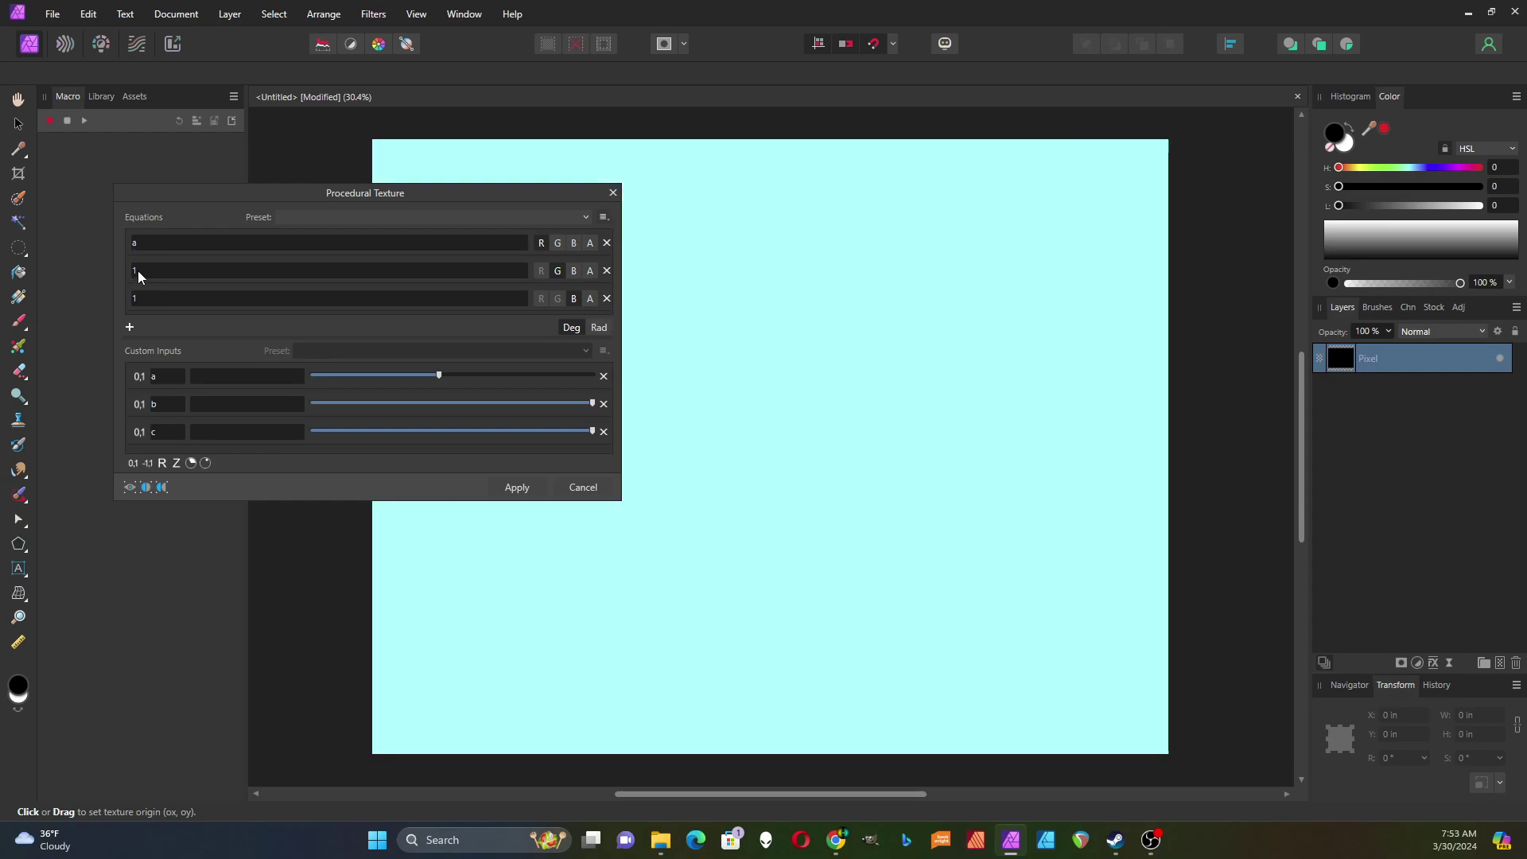
pyautogui.write('b')
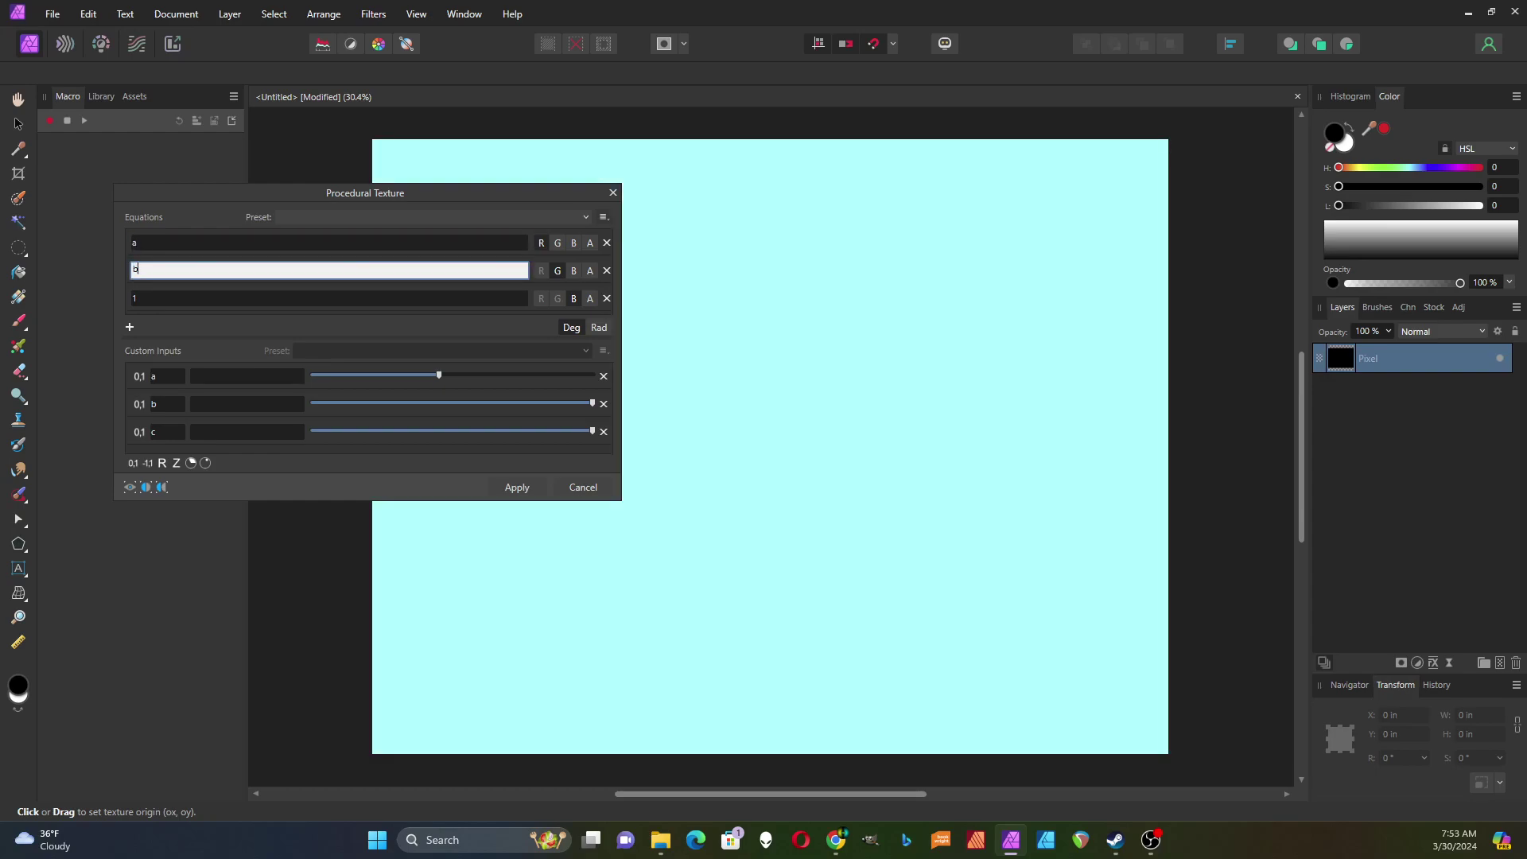
pyautogui.click(137, 296)
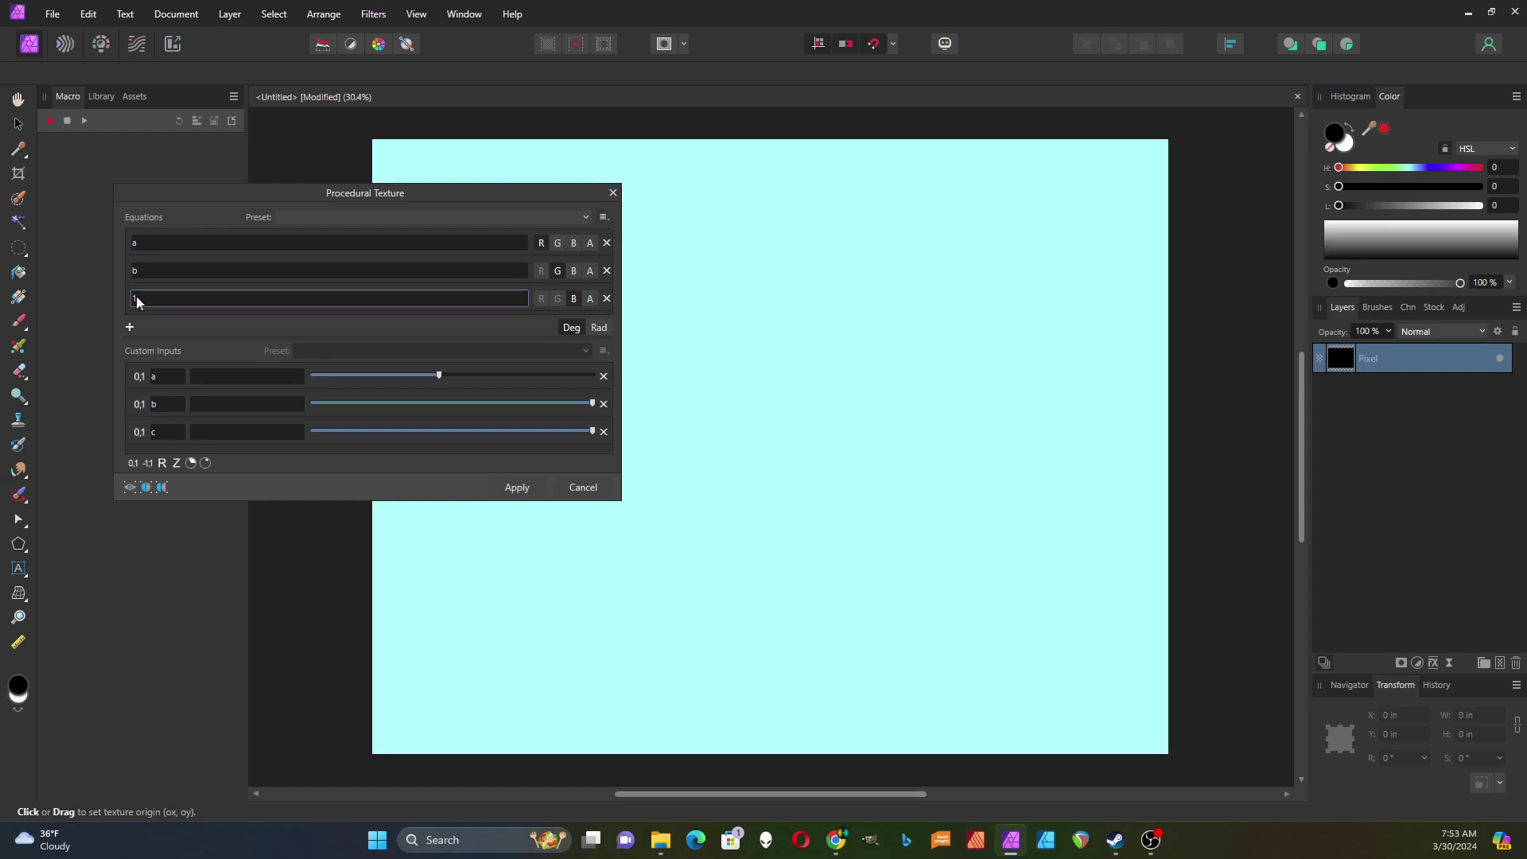
pyautogui.write('c')
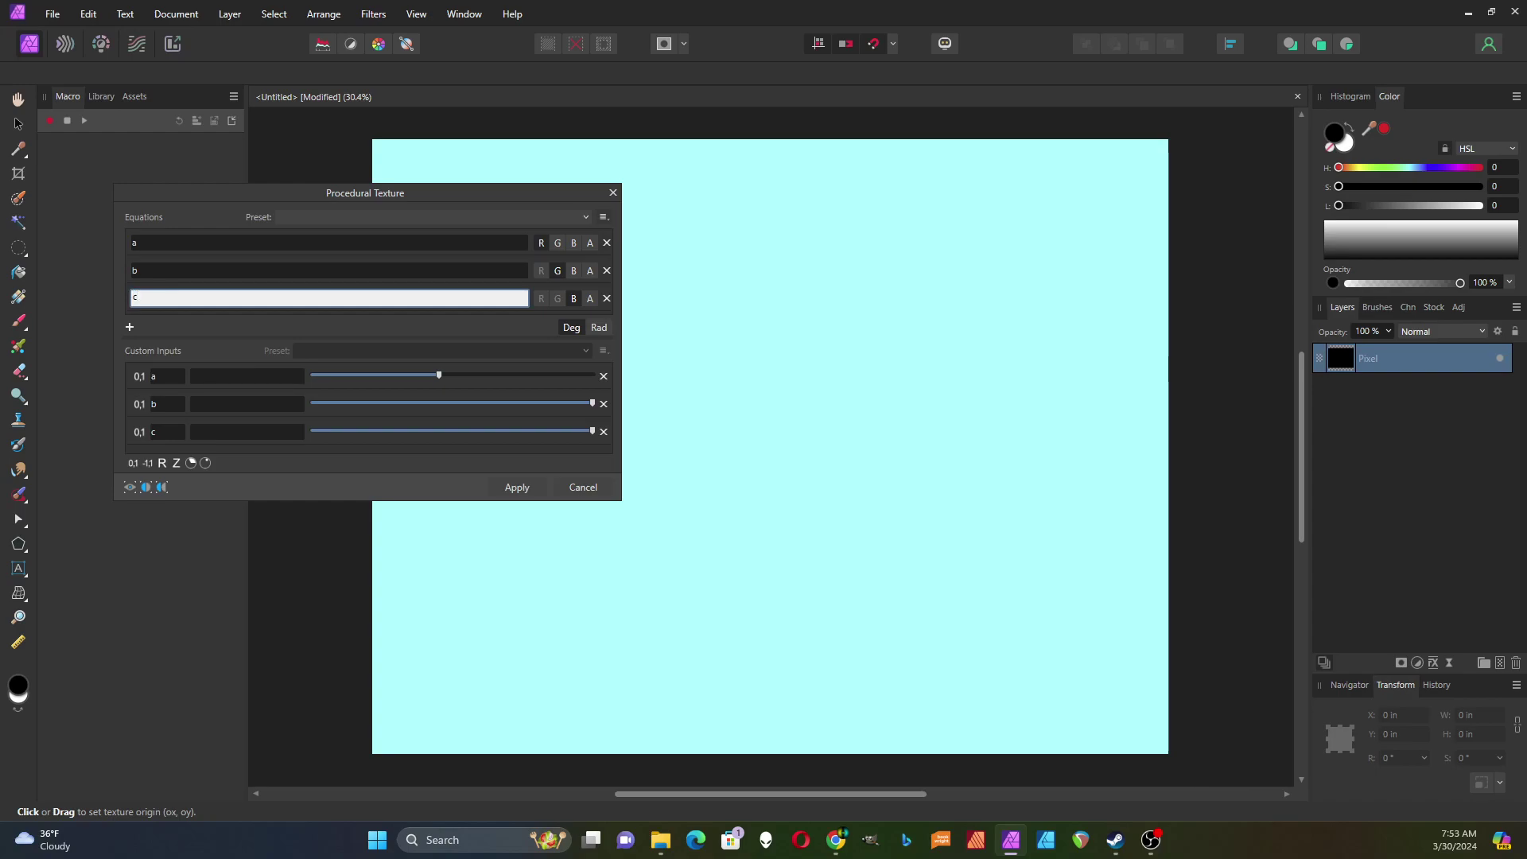
pyautogui.press('Return')
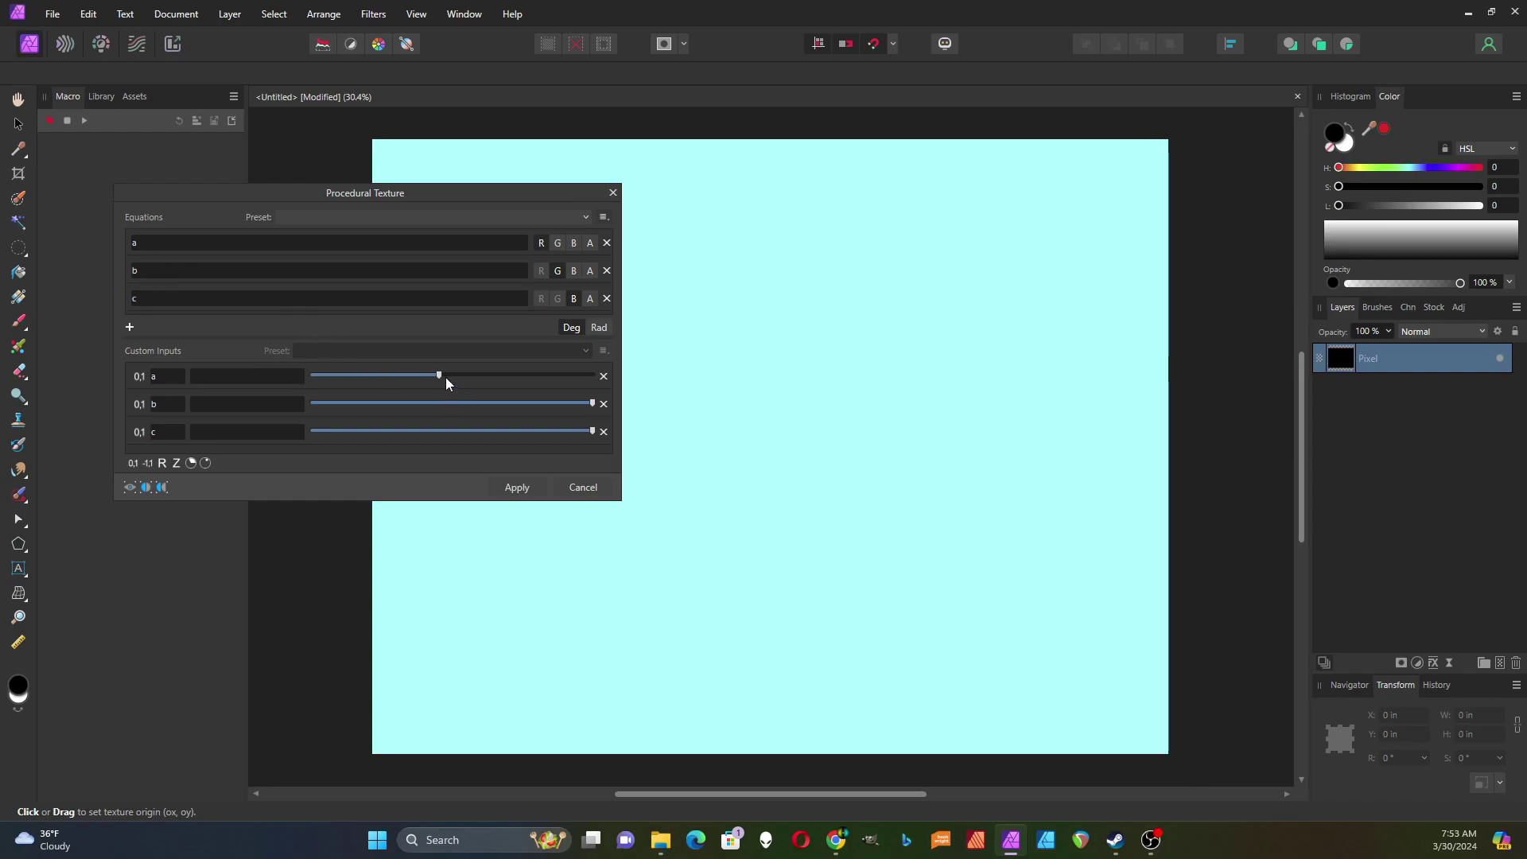
# - Drag sliders a, b and c to mix a muted purple and apply the texture
pyautogui.moveTo(446, 378); pyautogui.dragTo(363, 376)
pyautogui.moveTo(592, 404); pyautogui.dragTo(422, 404)
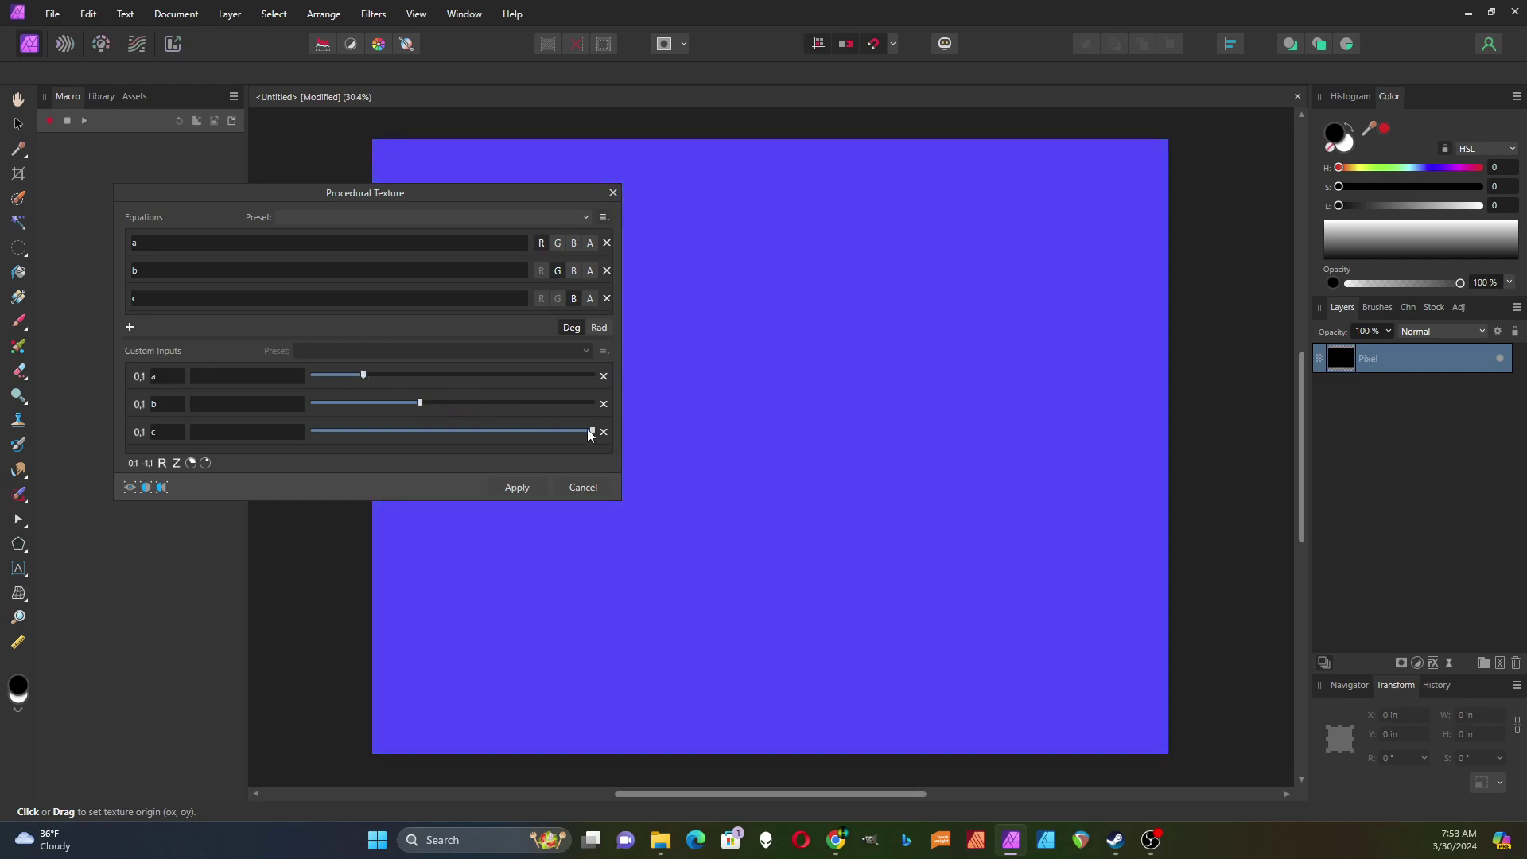
pyautogui.moveTo(589, 432); pyautogui.dragTo(418, 434)
pyautogui.moveTo(363, 374); pyautogui.dragTo(427, 432)
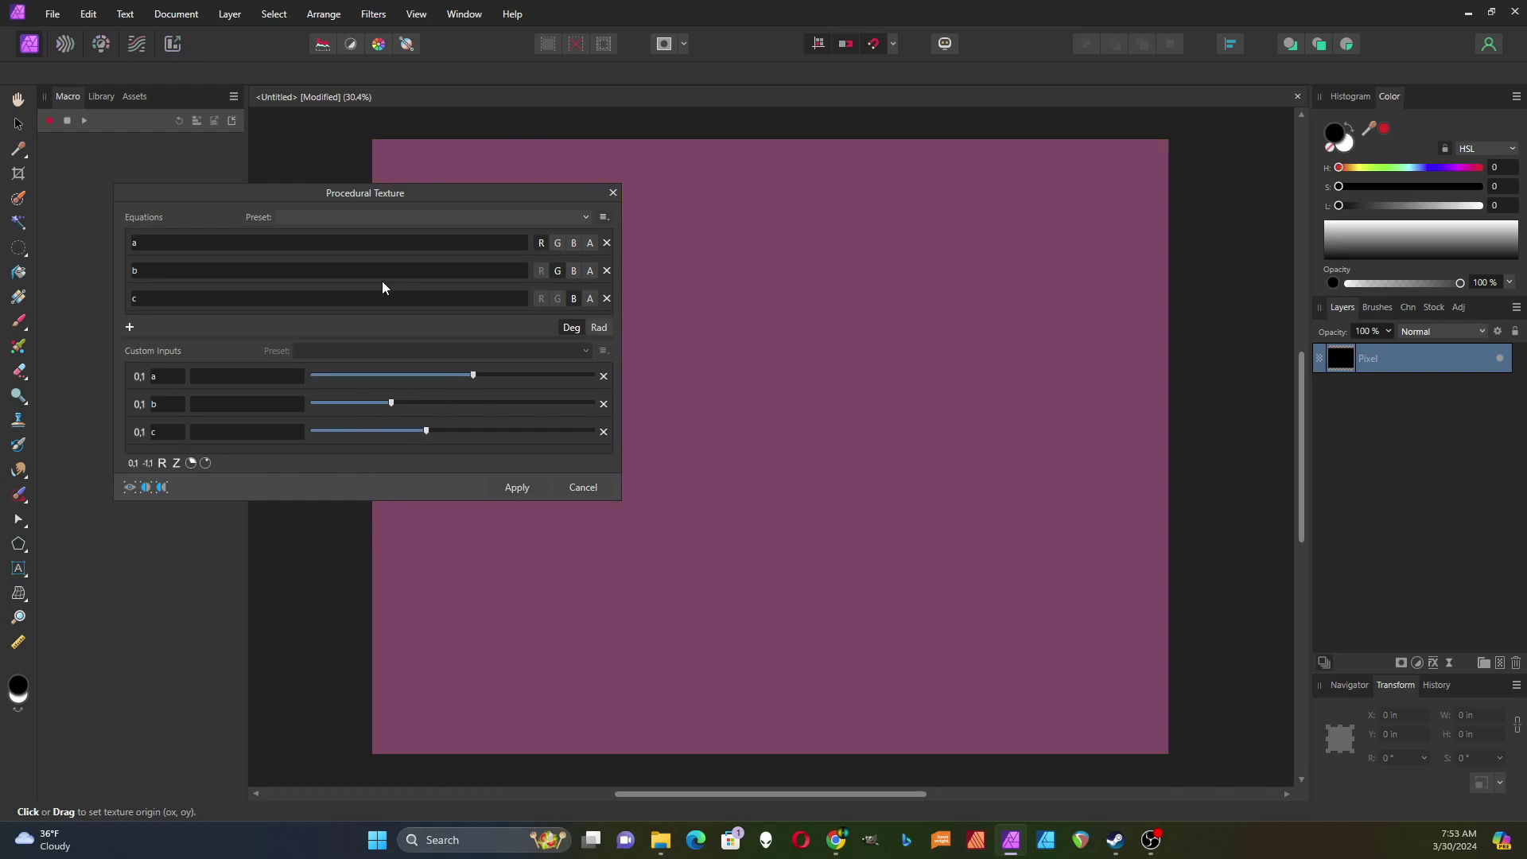
pyautogui.click(518, 488)
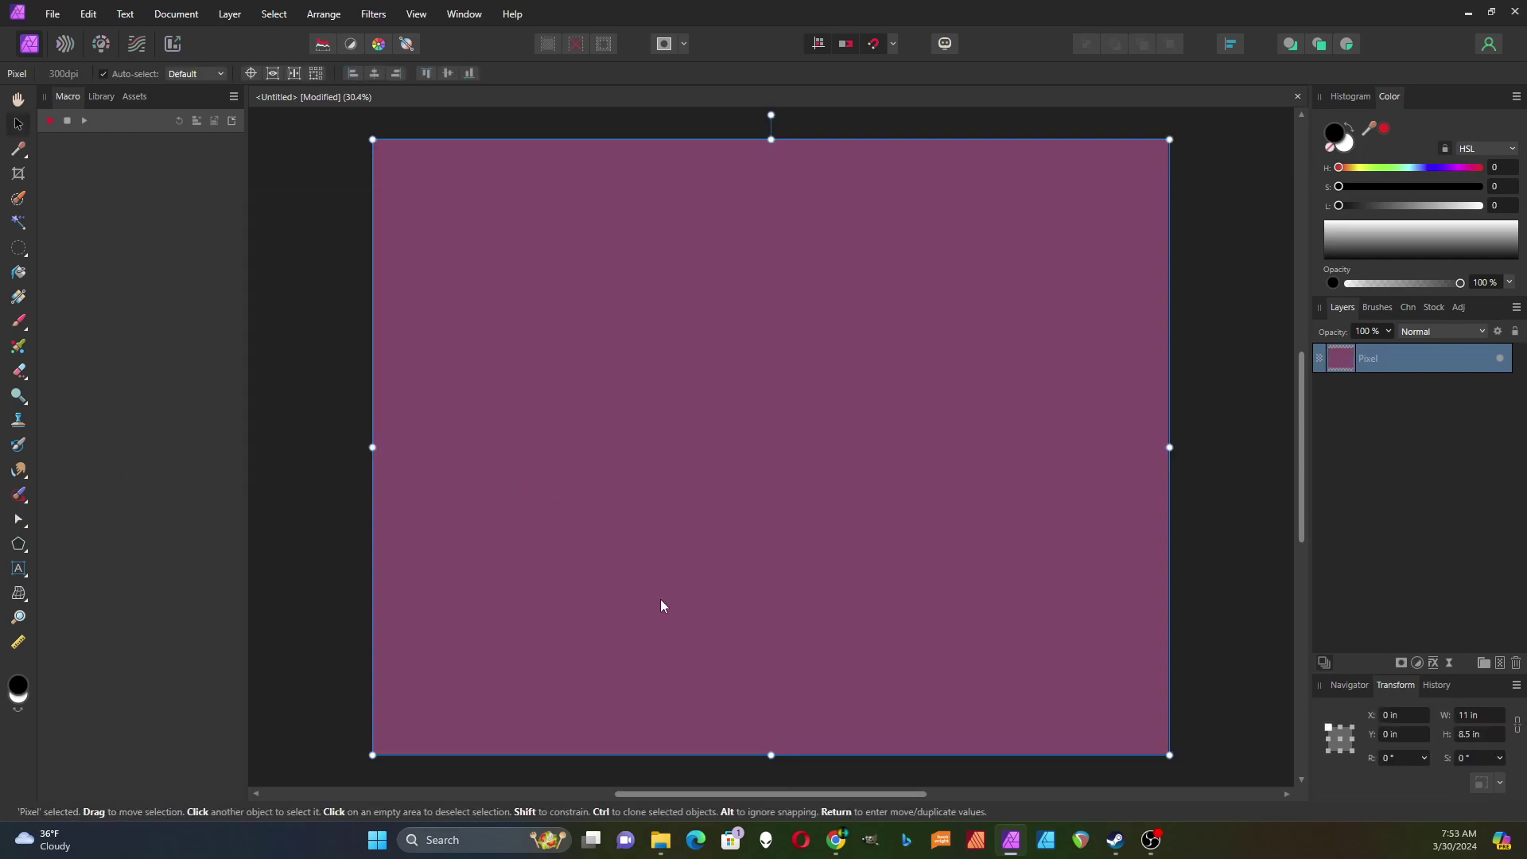